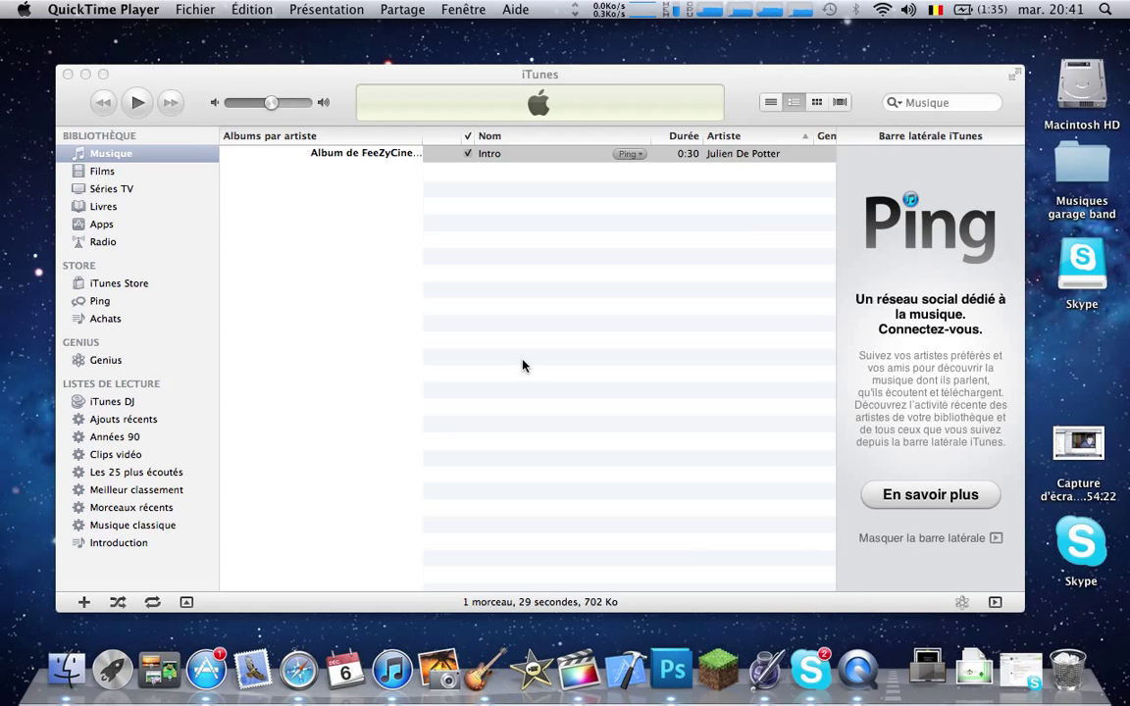
Play the song Intro from the music library and raise the system volume.
{"action": "left_click", "coordinate": [136, 104]}
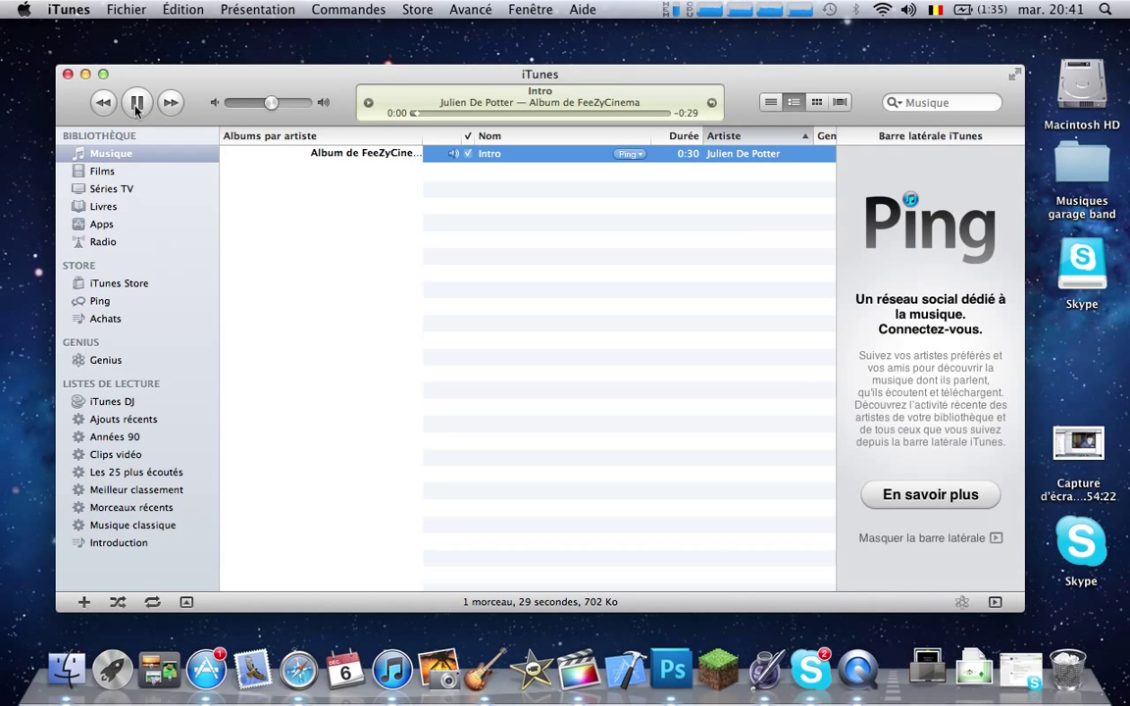
{"action": "key", "text": "XF86AudioRaiseVolume"}
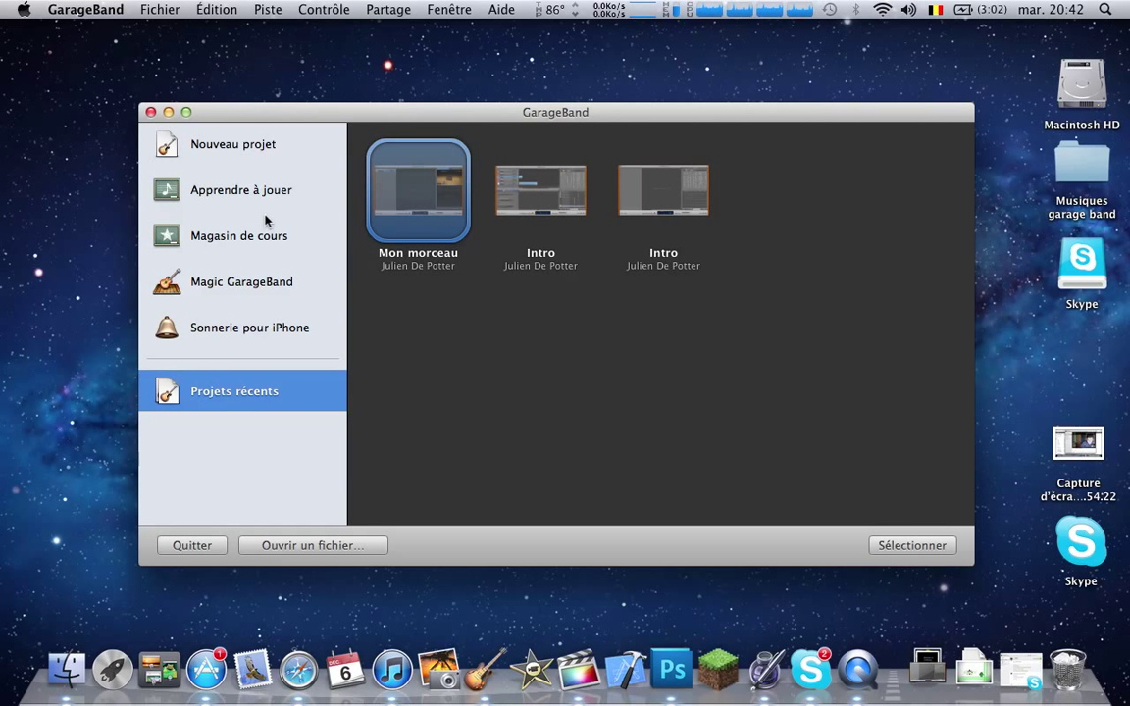
Create a new GarageBand project from the Loops template, saved as "Mon intro 2" in the Musiques garage band folder.
{"action": "left_click", "coordinate": [209, 149]}
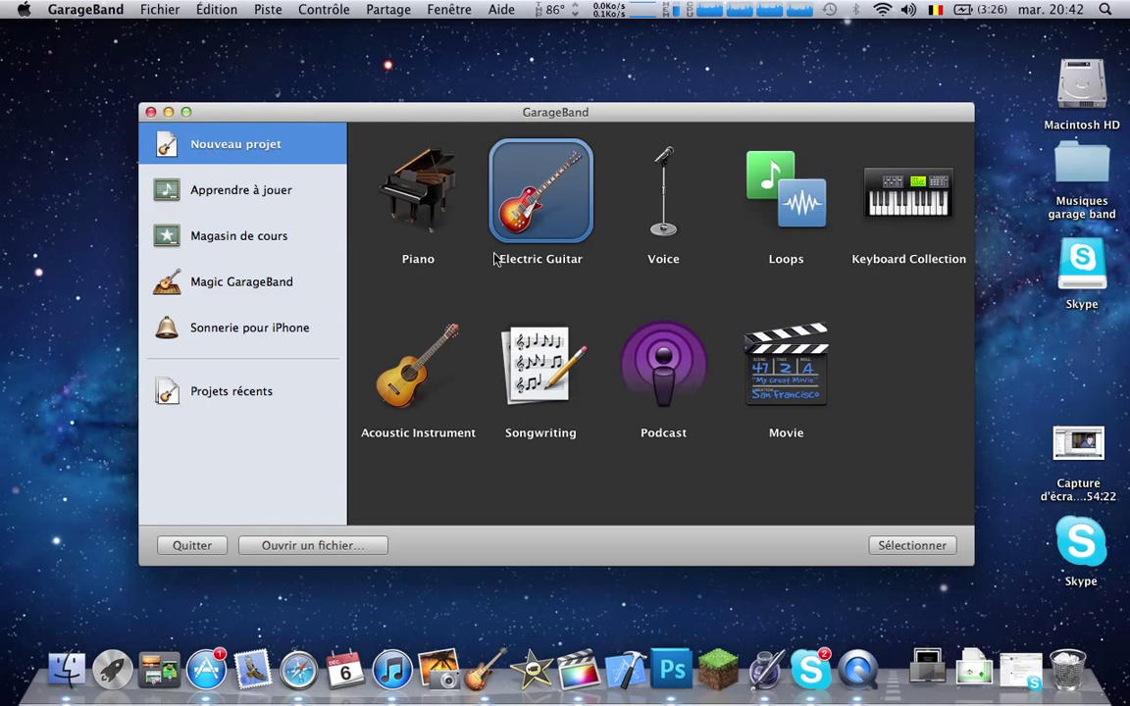
{"action": "double_click", "coordinate": [786, 214]}
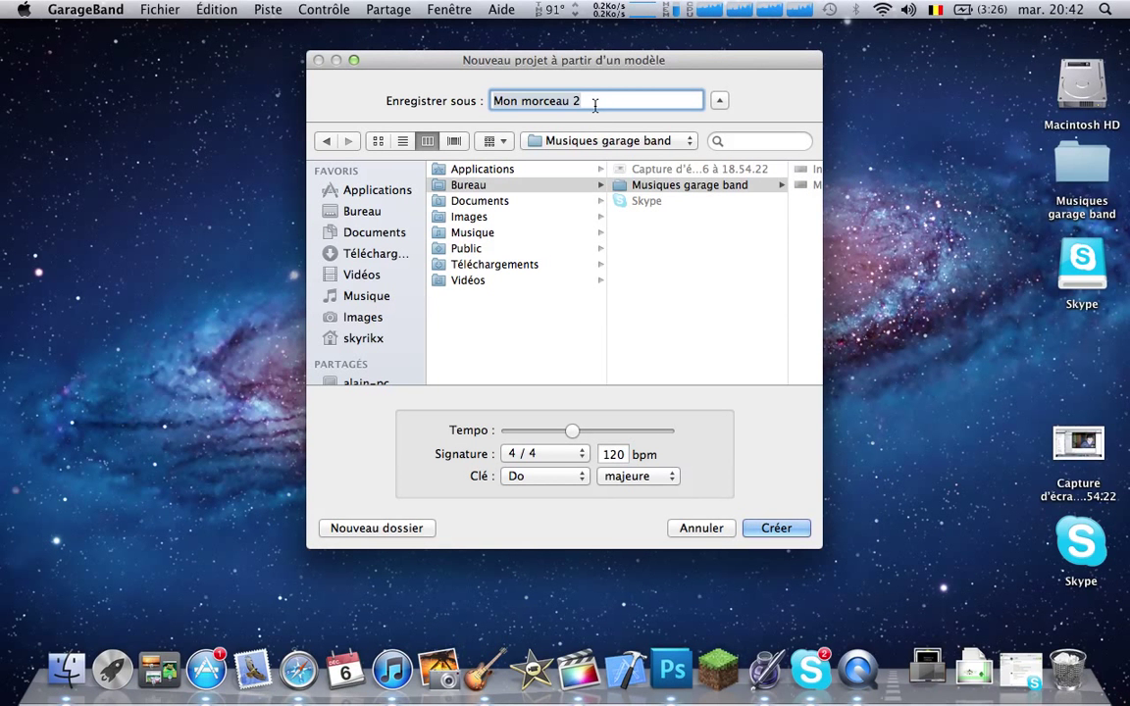
{"action": "key", "text": "BackSpace"}
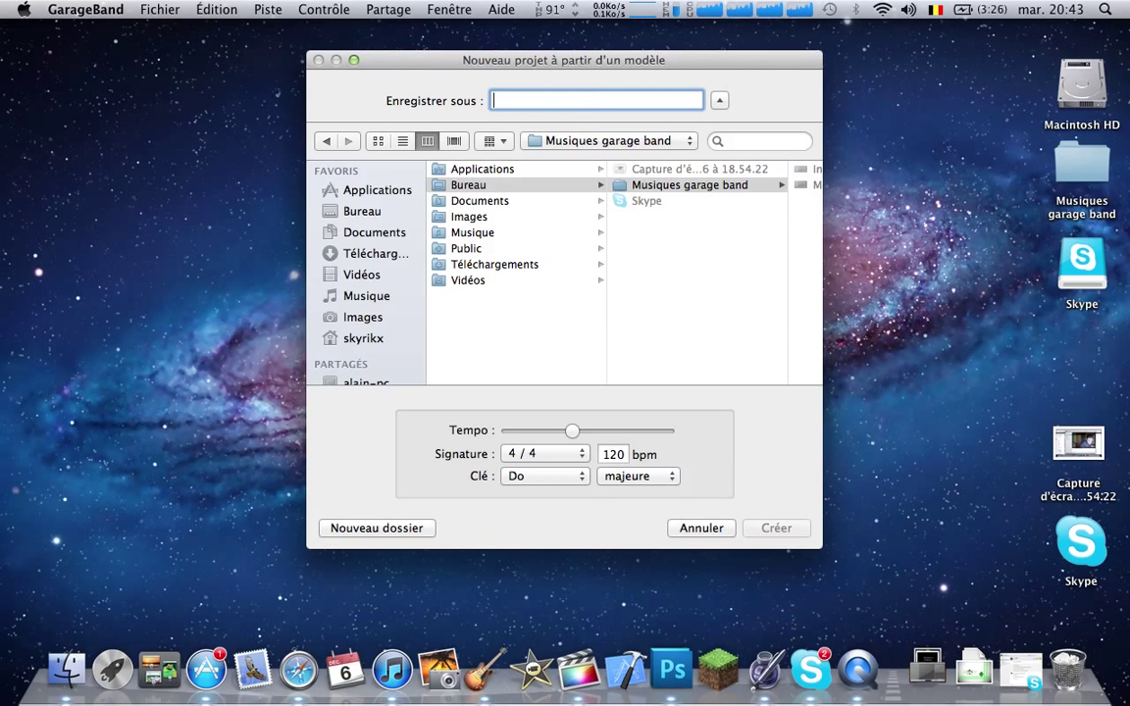
{"action": "type", "text": "Mon intro 2"}
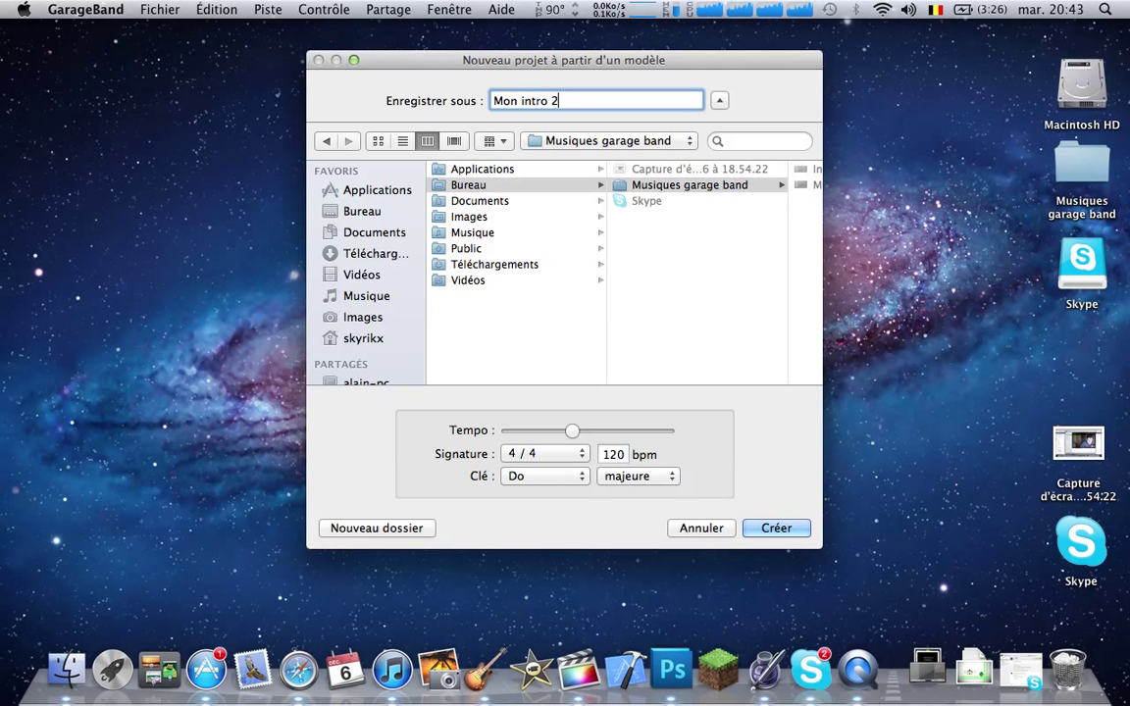
{"action": "left_click", "coordinate": [776, 530]}
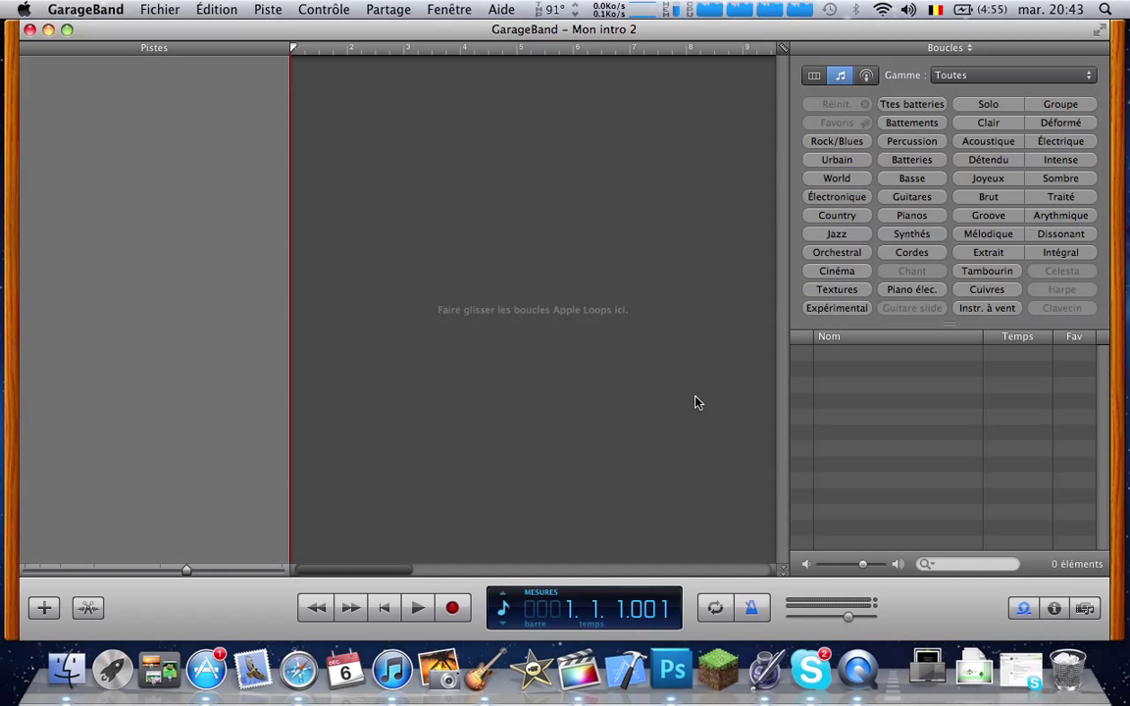
Filter the loops by Rock/Blues and Battements and preview Effected Drum Kit 10.
{"action": "left_click", "coordinate": [838, 144]}
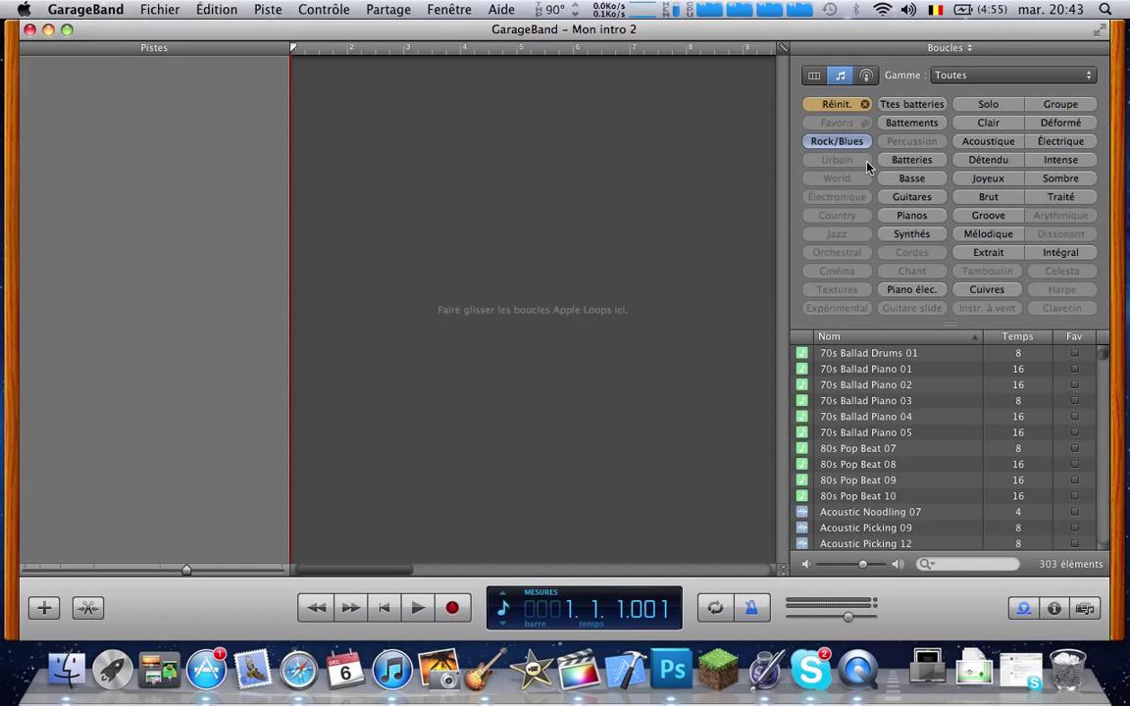
{"action": "left_click", "coordinate": [906, 125]}
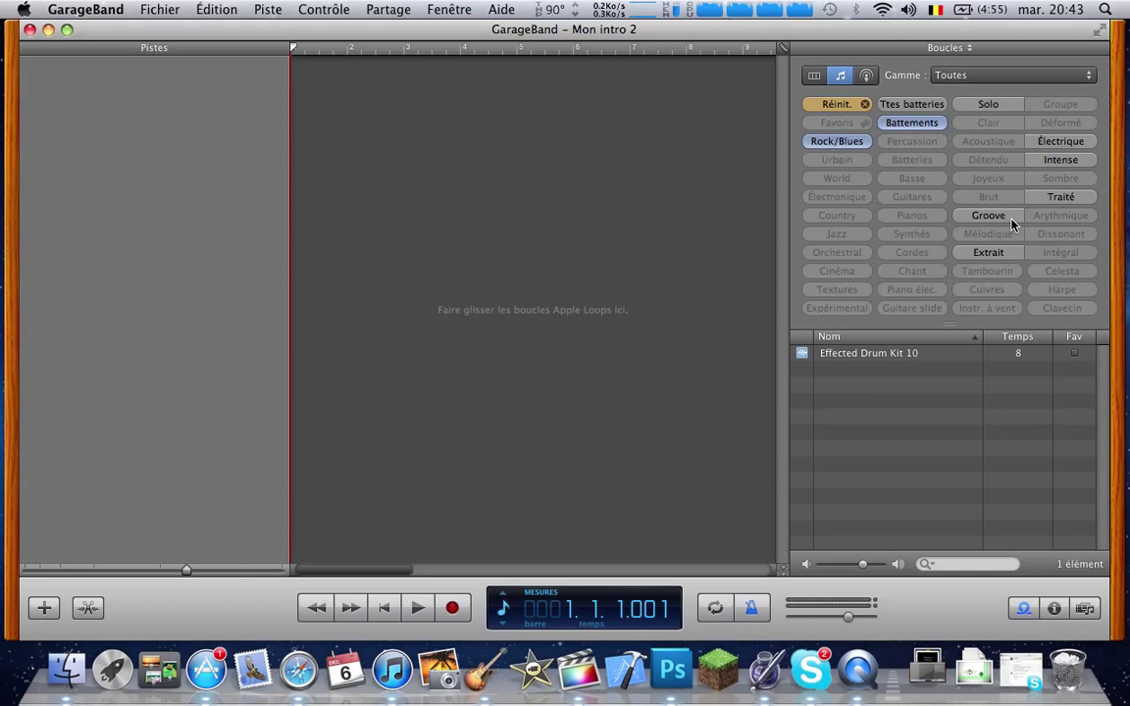
{"action": "left_click", "coordinate": [904, 355]}
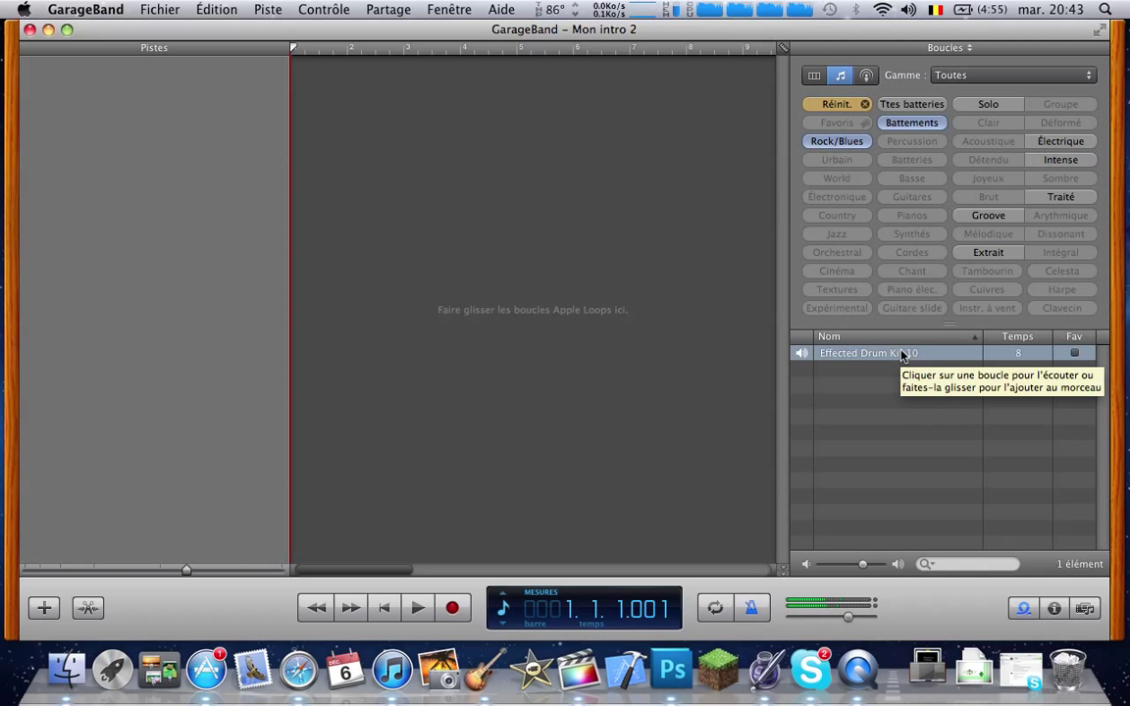
{"action": "left_click", "coordinate": [904, 355]}
{"action": "key", "text": "ctrl+Left"}
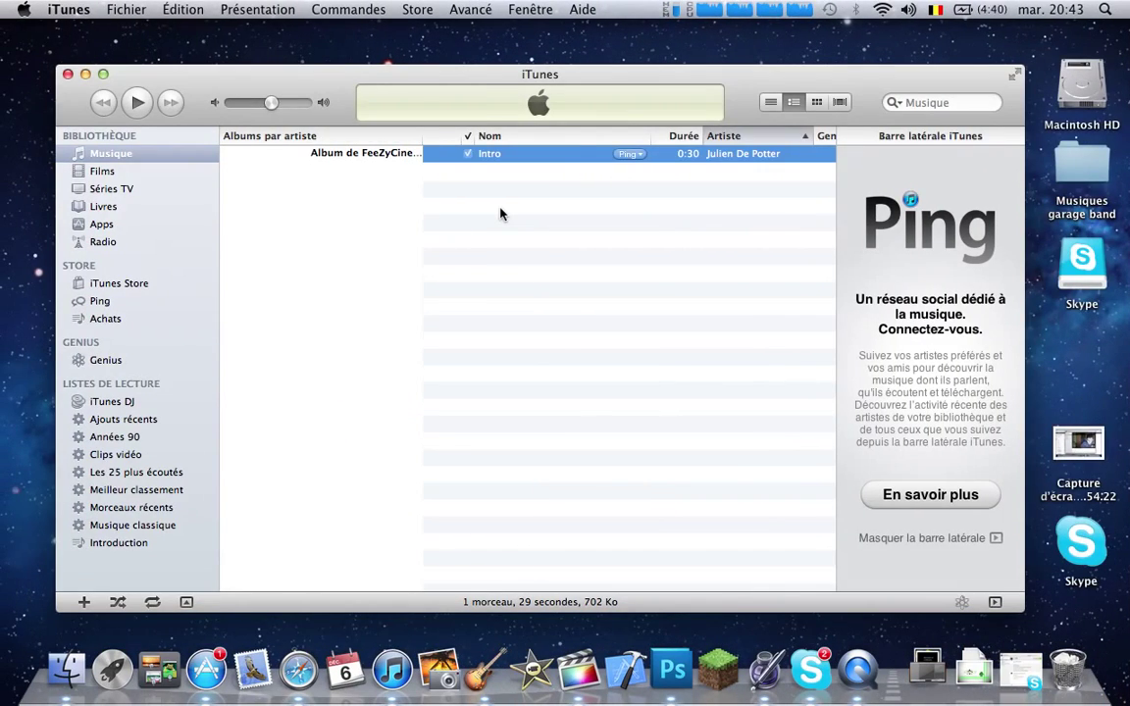
{"action": "key", "text": "ctrl+Right"}
{"action": "key", "text": "ctrl+Left"}
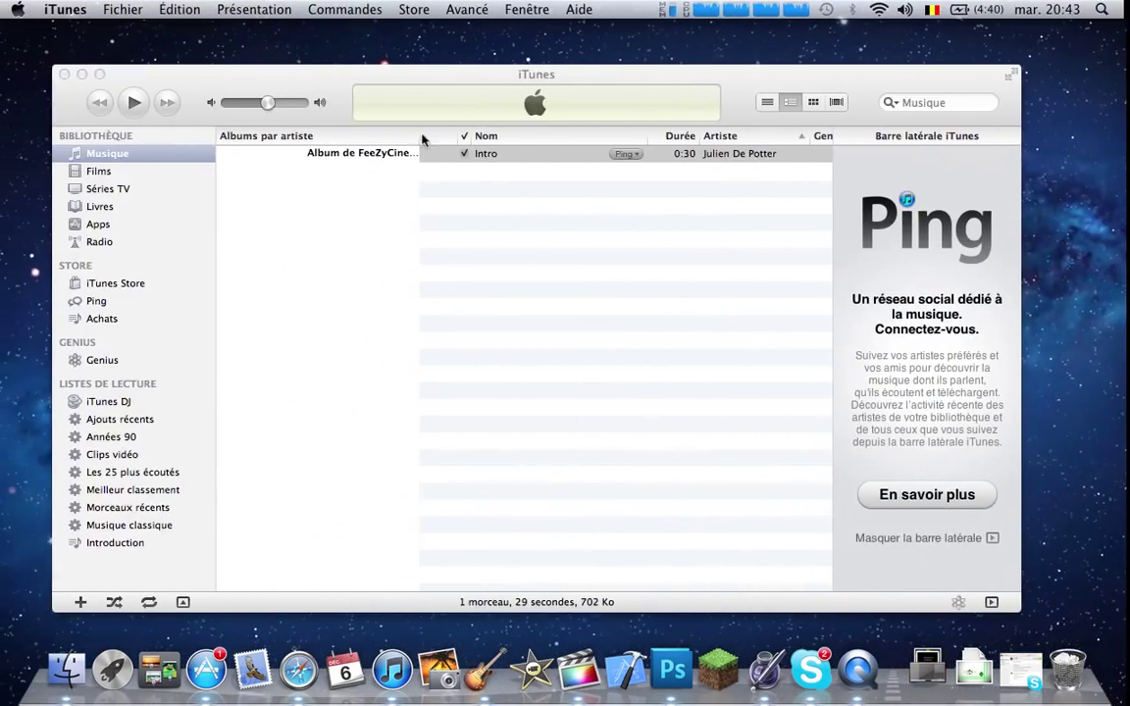
{"action": "key", "text": "ctrl+Right"}
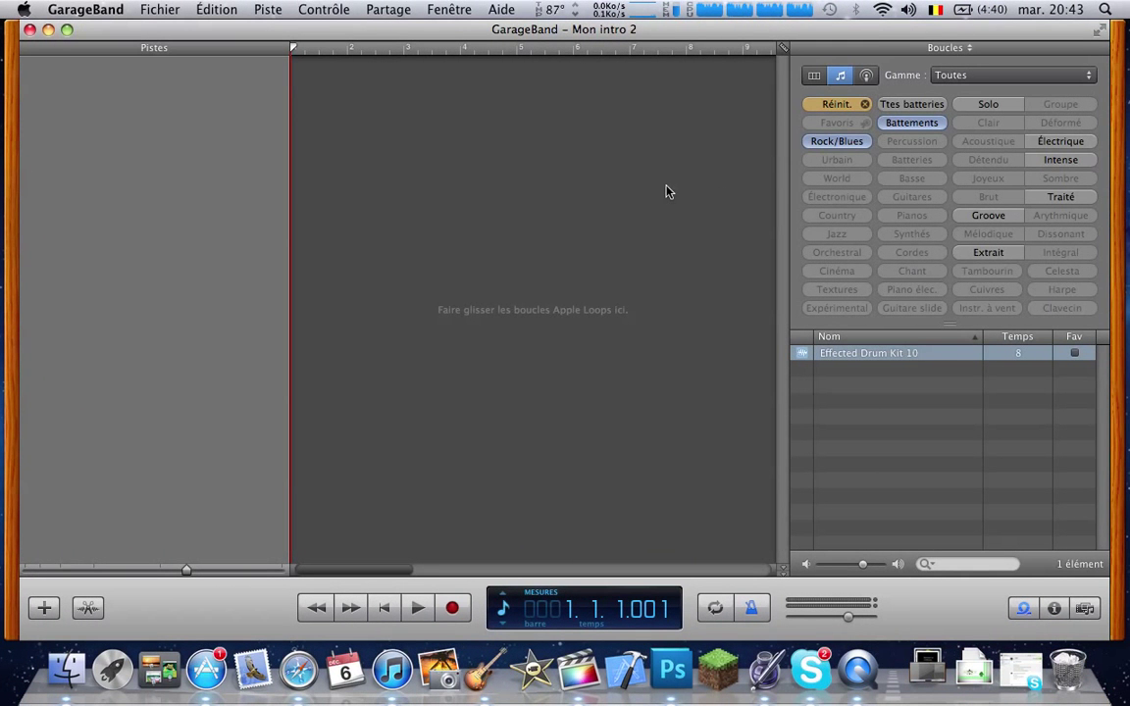
Reset the loop filters, filter by Électronique and Percussion, and preview Vinyl Scratch 02 and Shaker 17.
{"action": "left_click", "coordinate": [839, 106]}
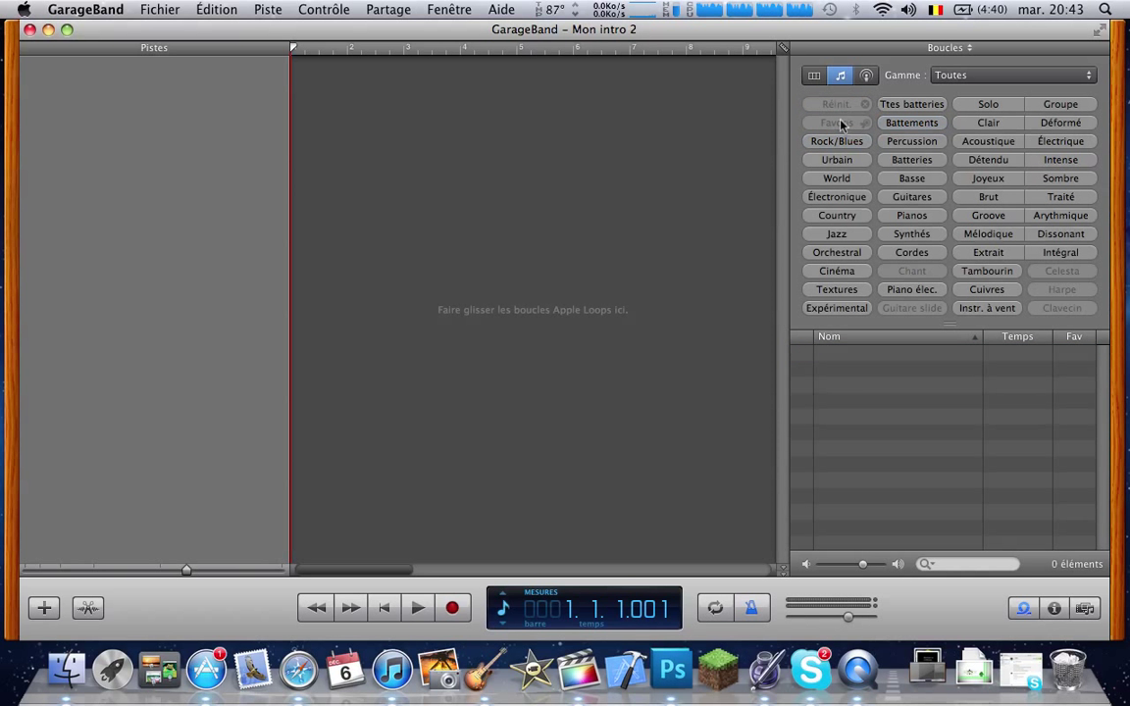
{"action": "left_click", "coordinate": [838, 196]}
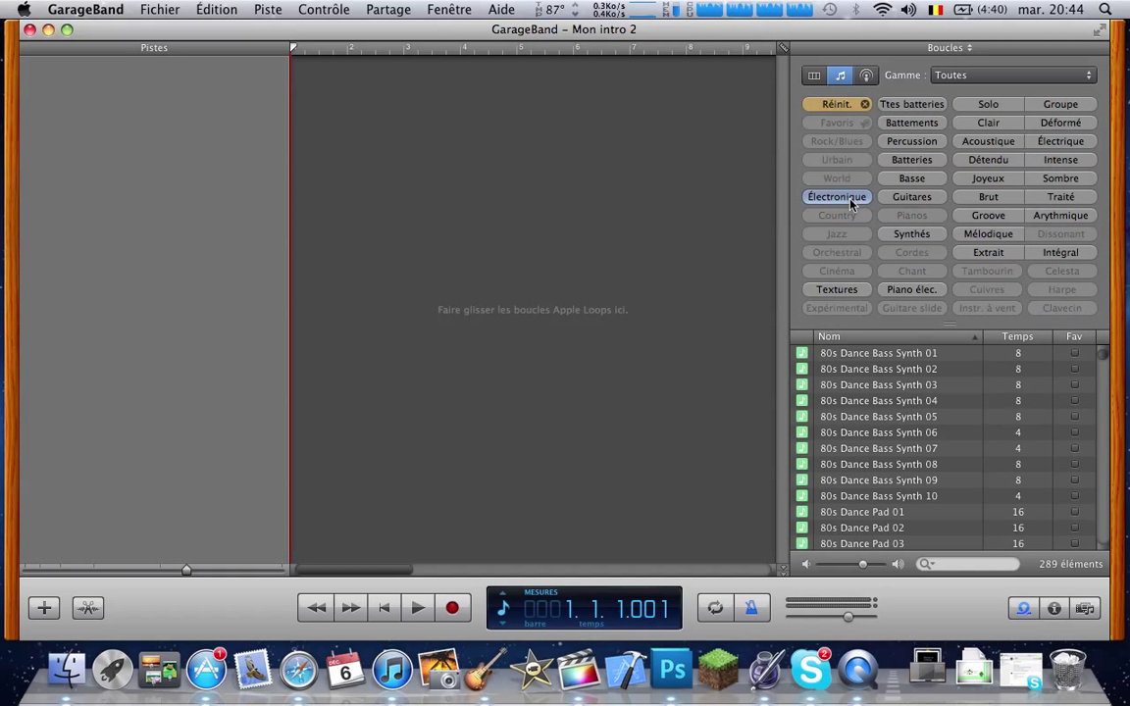
{"action": "left_click", "coordinate": [907, 144]}
{"action": "left_click", "coordinate": [863, 416]}
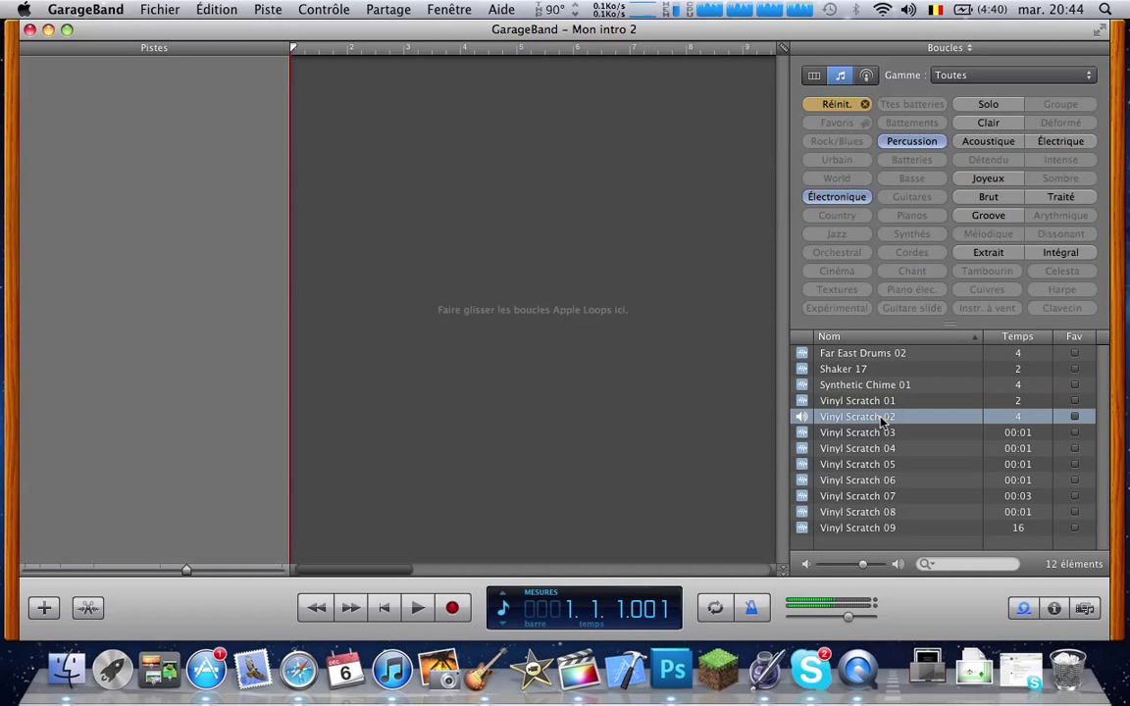
{"action": "left_click", "coordinate": [861, 371]}
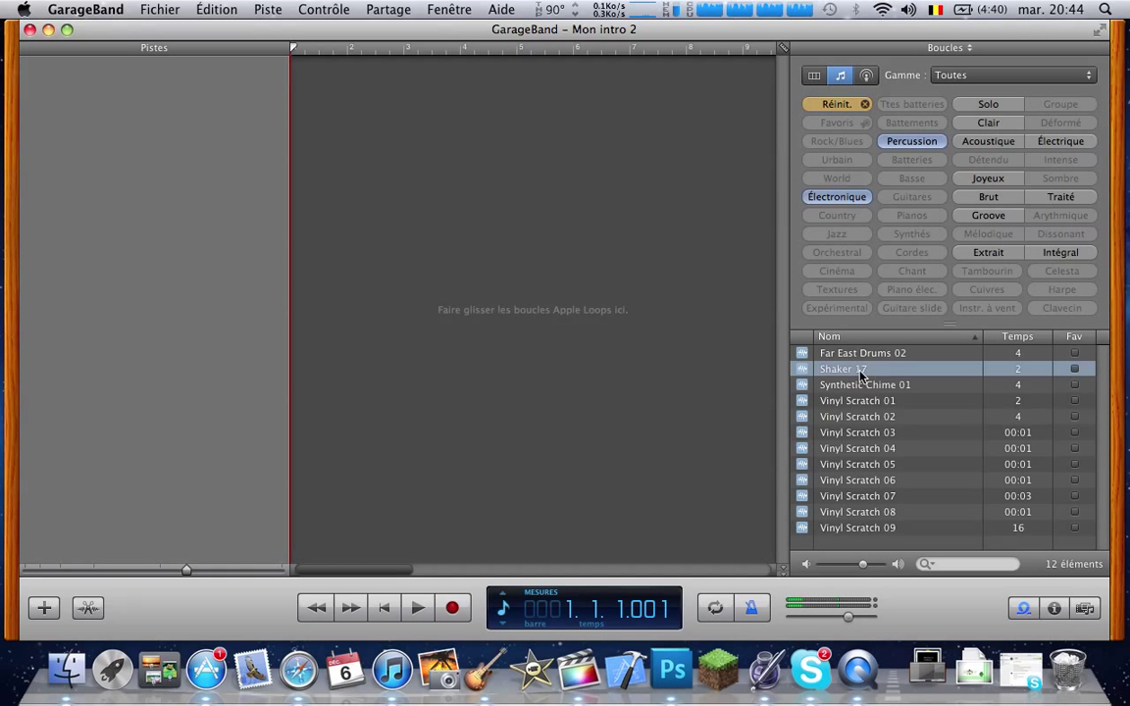
Audition the 80s Dance Bass Synth loops under Électronique without the Percussion filter, and add 80s Dance Bass Synth 04 at the timeline's start.
{"action": "left_click", "coordinate": [895, 144]}
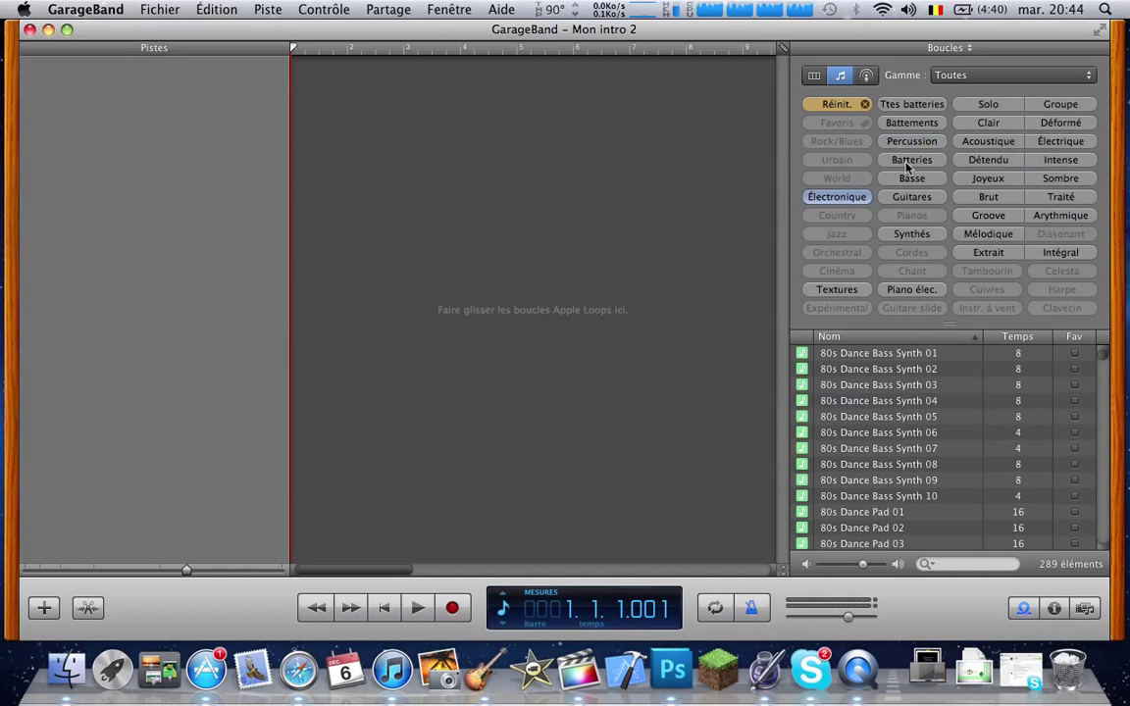
{"action": "left_click", "coordinate": [888, 388]}
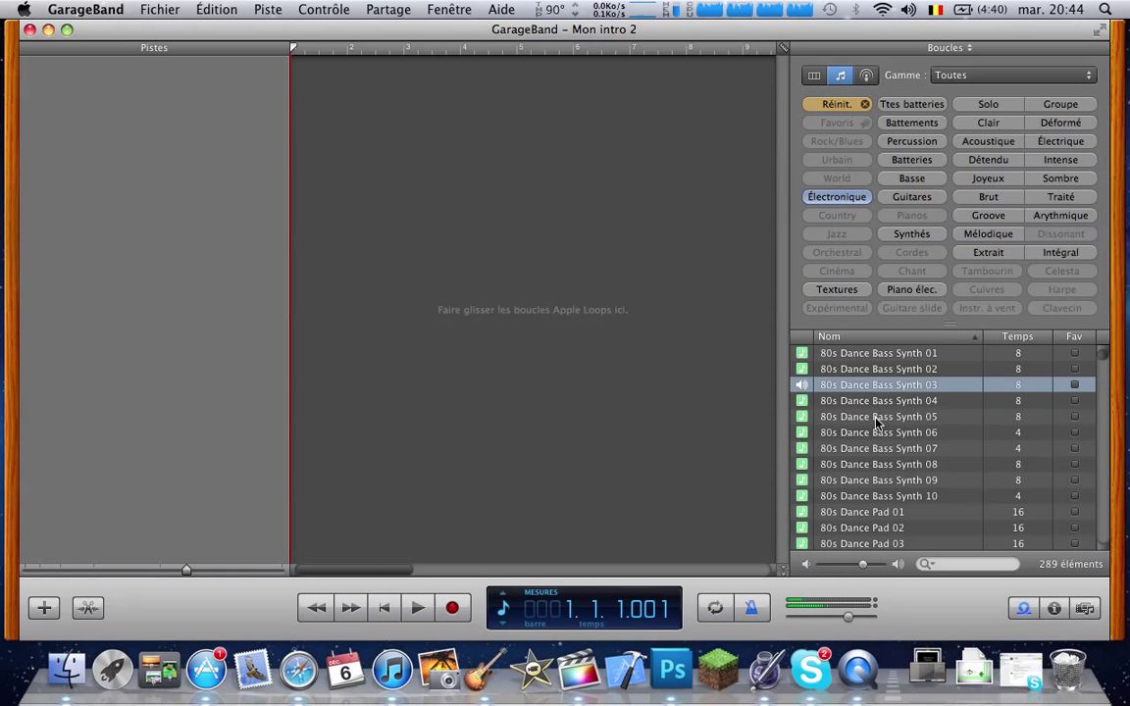
{"action": "left_click", "coordinate": [878, 419]}
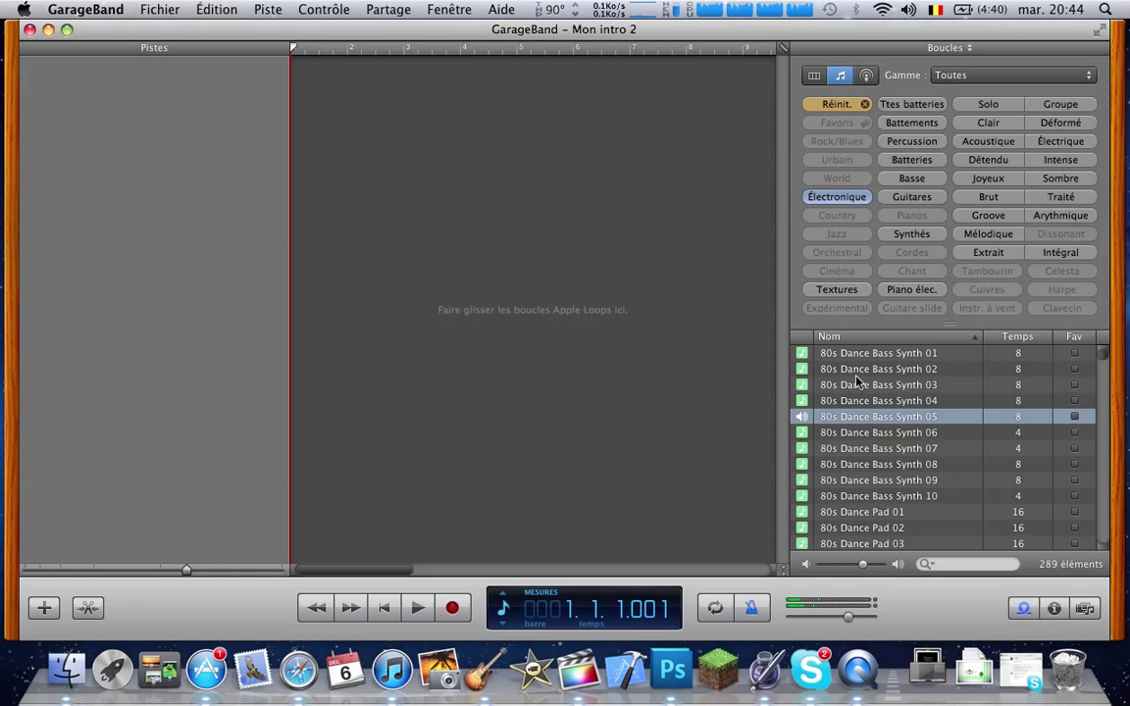
{"action": "left_click", "coordinate": [857, 371]}
{"action": "left_click", "coordinate": [858, 389]}
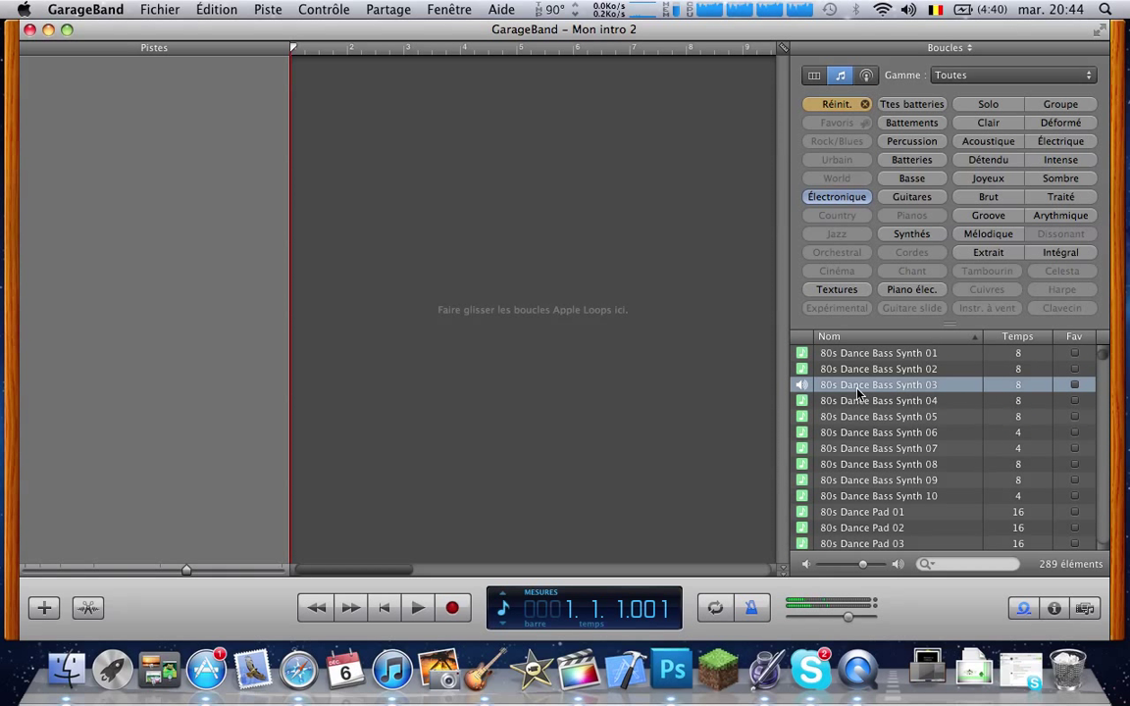
{"action": "left_click", "coordinate": [858, 370]}
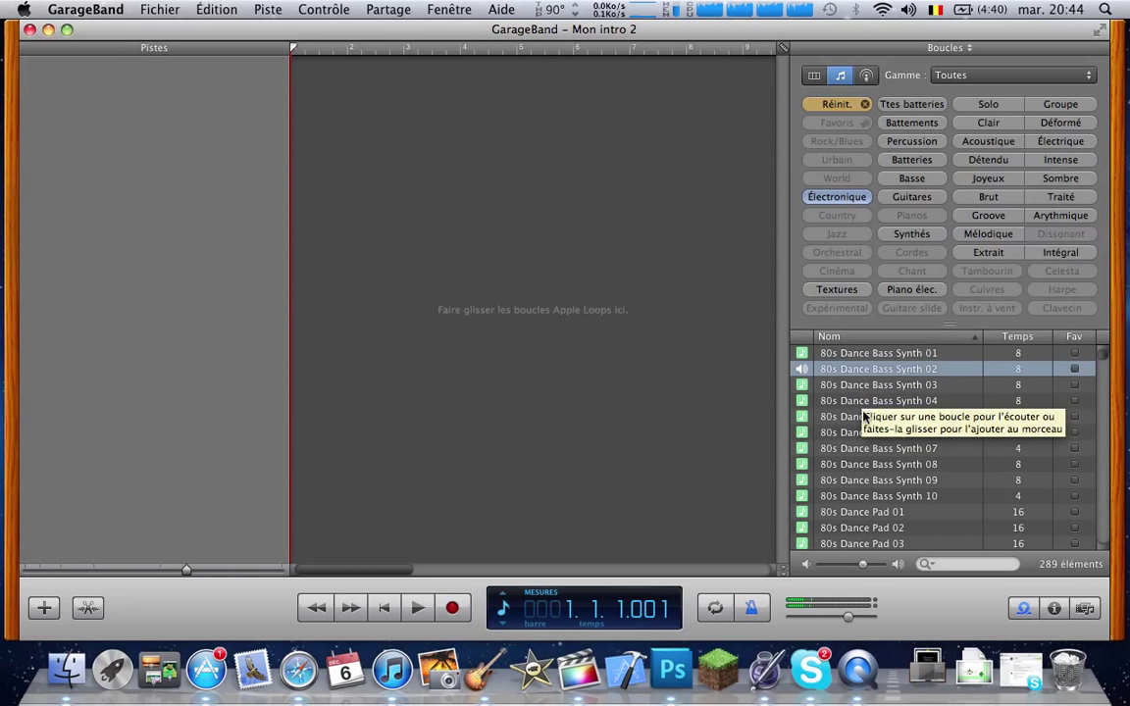
{"action": "left_click", "coordinate": [863, 415]}
{"action": "left_click", "coordinate": [861, 402]}
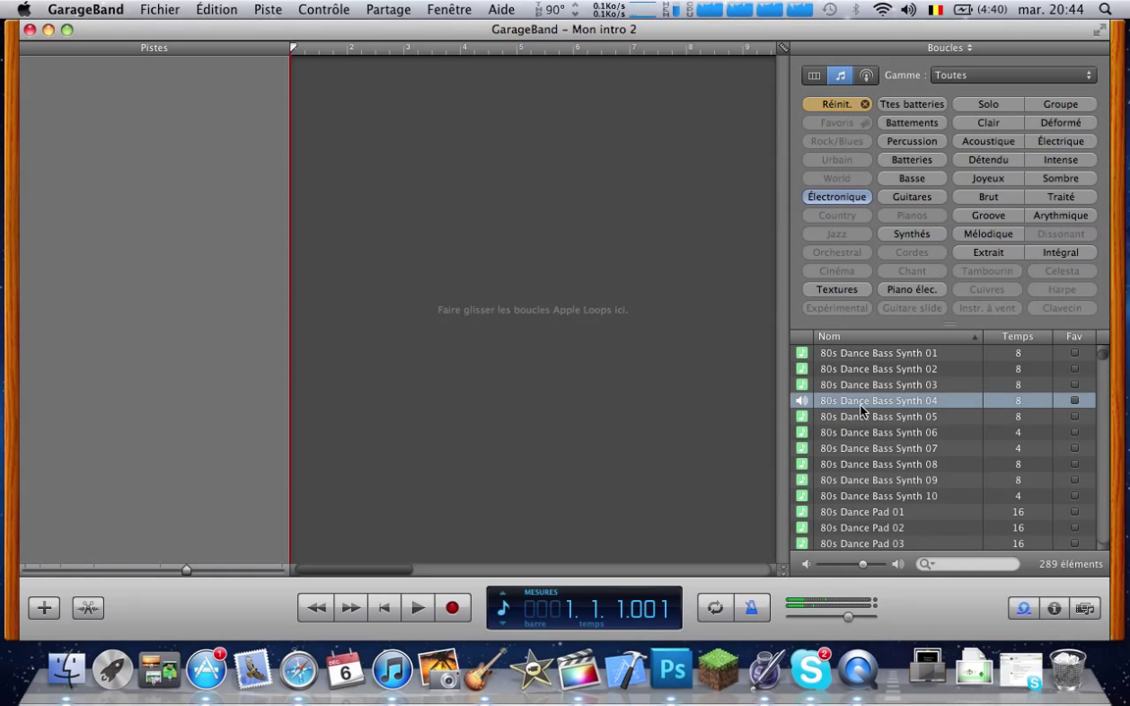
{"action": "left_click_drag", "start_coordinate": [861, 402], "coordinate": [290, 123]}
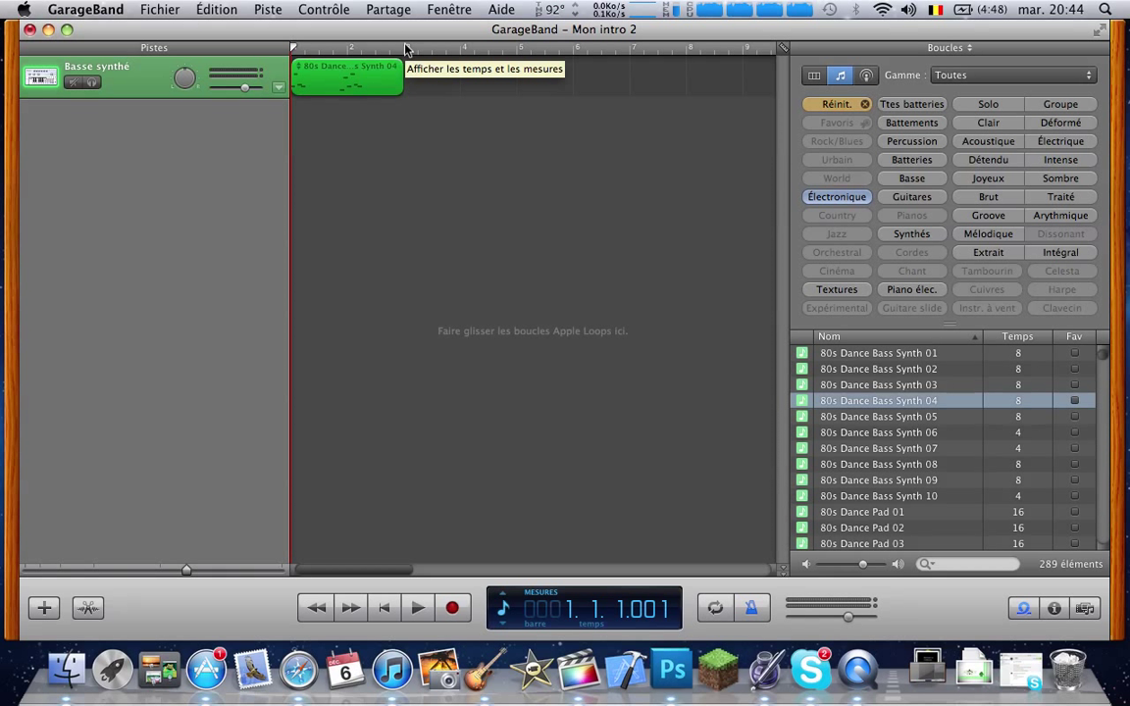
Play the bass synth loop through once and return the playhead to the start of the song.
{"action": "left_click", "coordinate": [418, 608]}
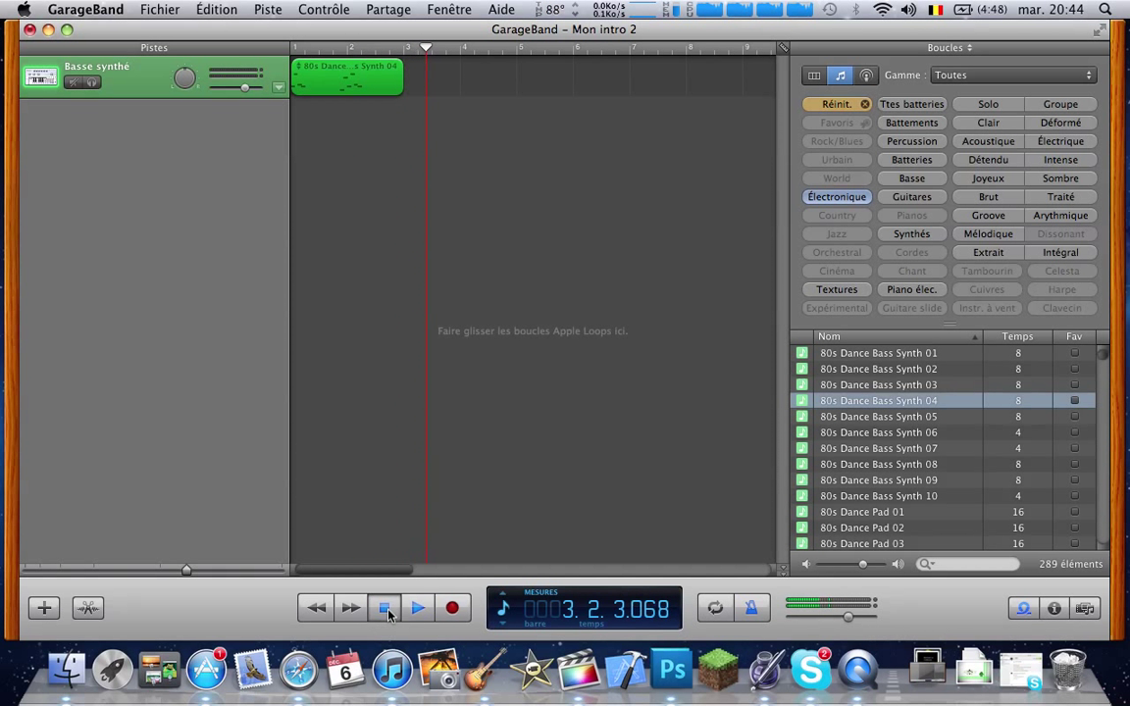
{"action": "key", "text": "space"}
{"action": "left_click_drag", "start_coordinate": [428, 48], "coordinate": [176, 68]}
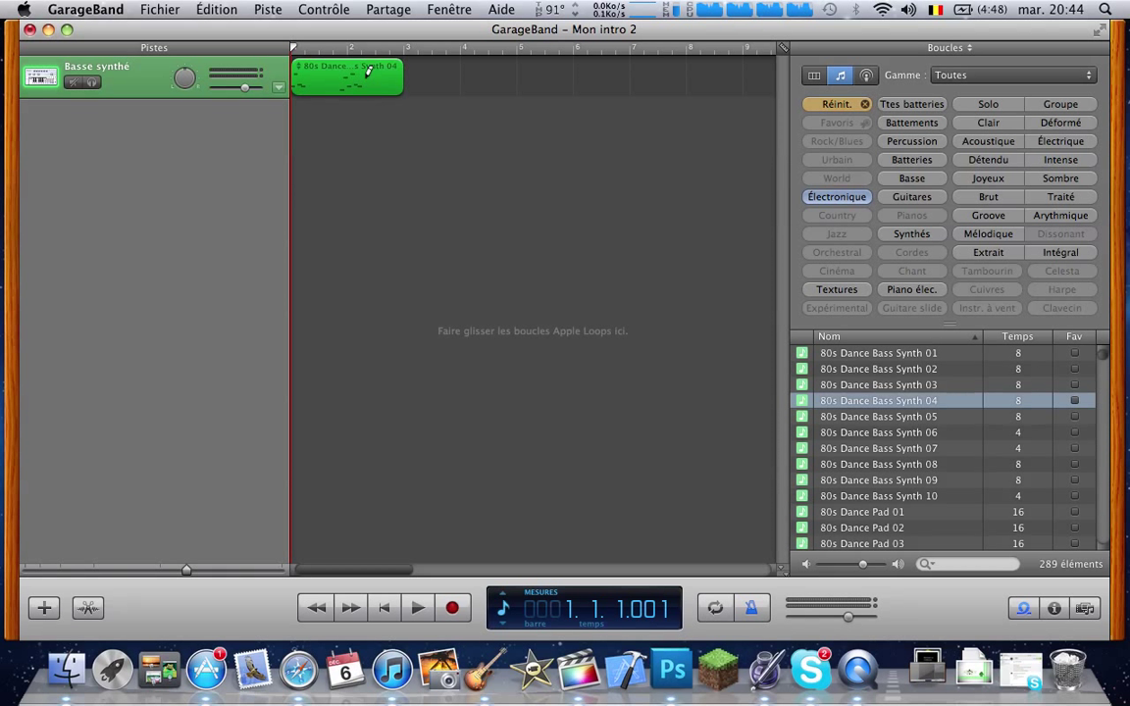
Paste three more copies of the bass synth loop end to end, starting at bar 3.
{"action": "key", "text": "Right"}
{"action": "key", "text": "Right"}
{"action": "key", "text": "super+v"}
{"action": "key", "text": "super+v"}
{"action": "key", "text": "super+v"}
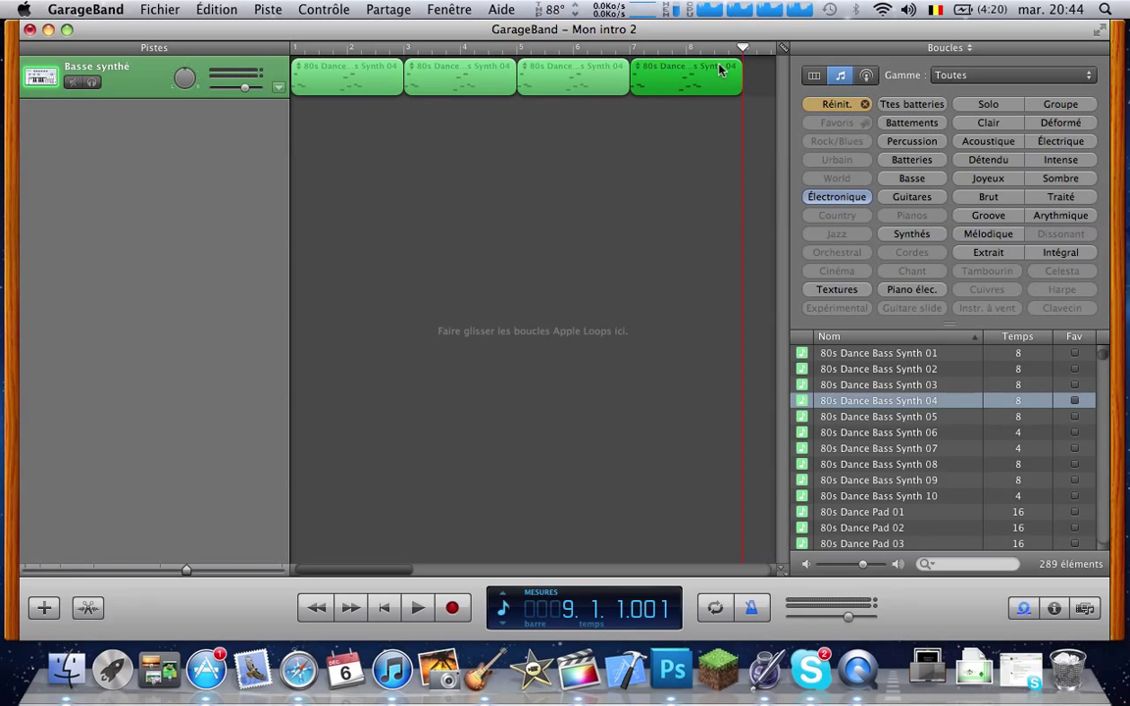
Play the repeated bass loops from the start of the song, stop, and move the playhead to bar 2.
{"action": "key", "text": "Home"}
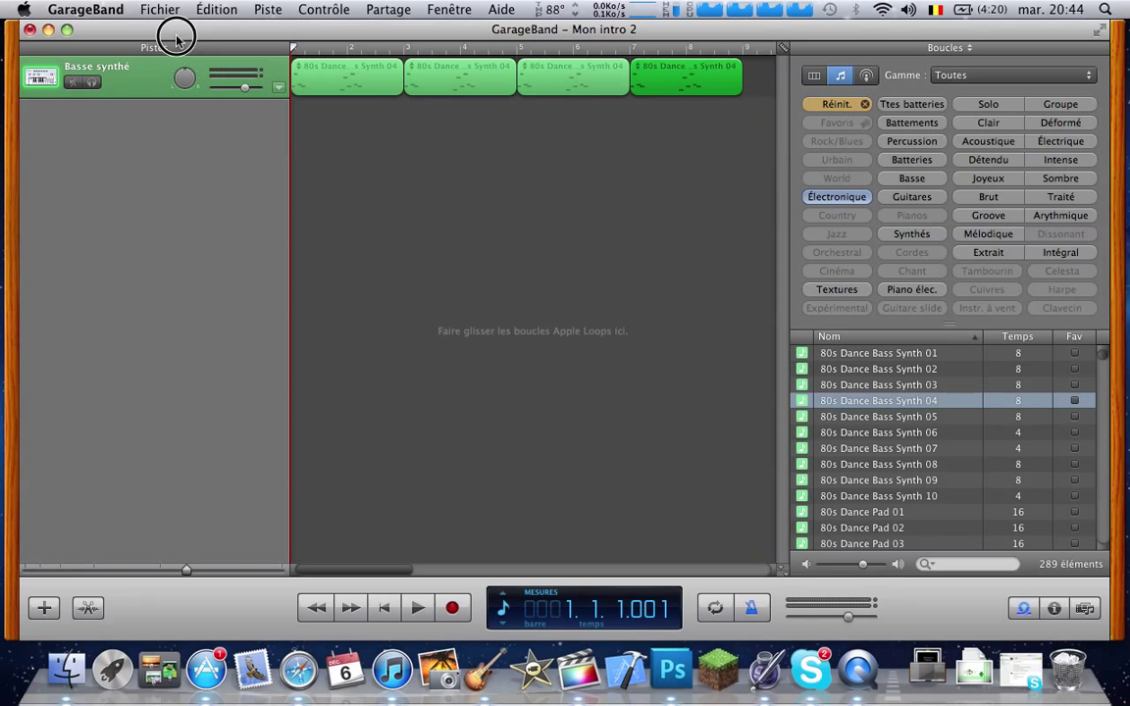
{"action": "left_click", "coordinate": [417, 607]}
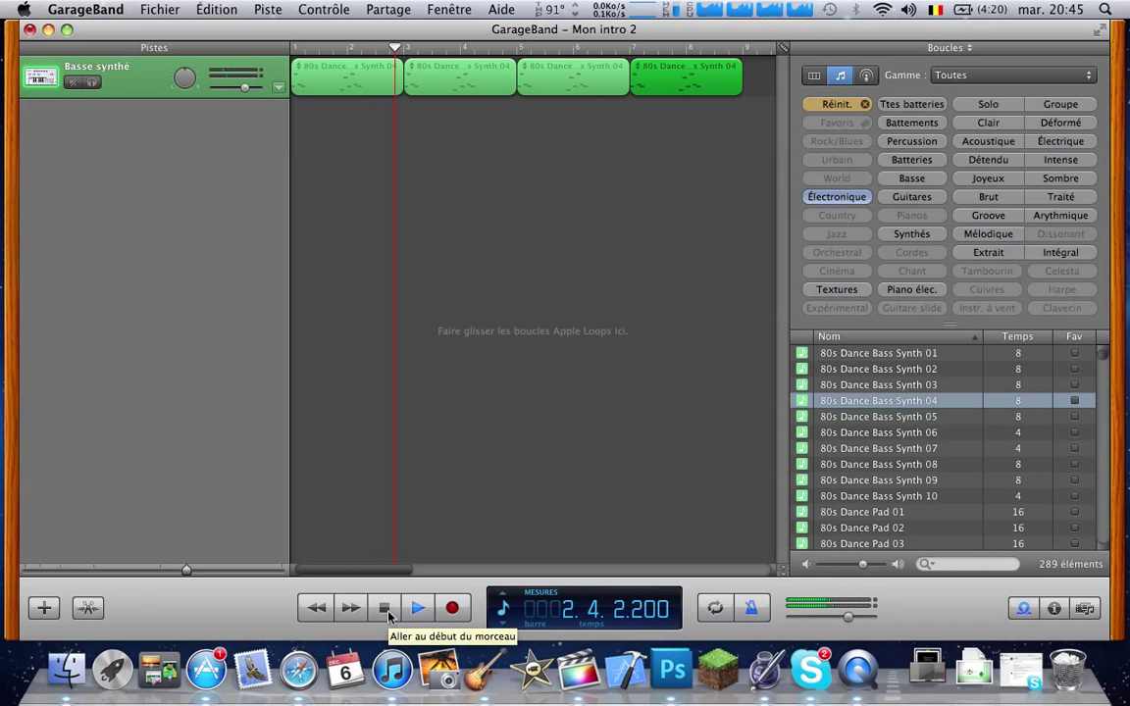
{"action": "key", "text": "space"}
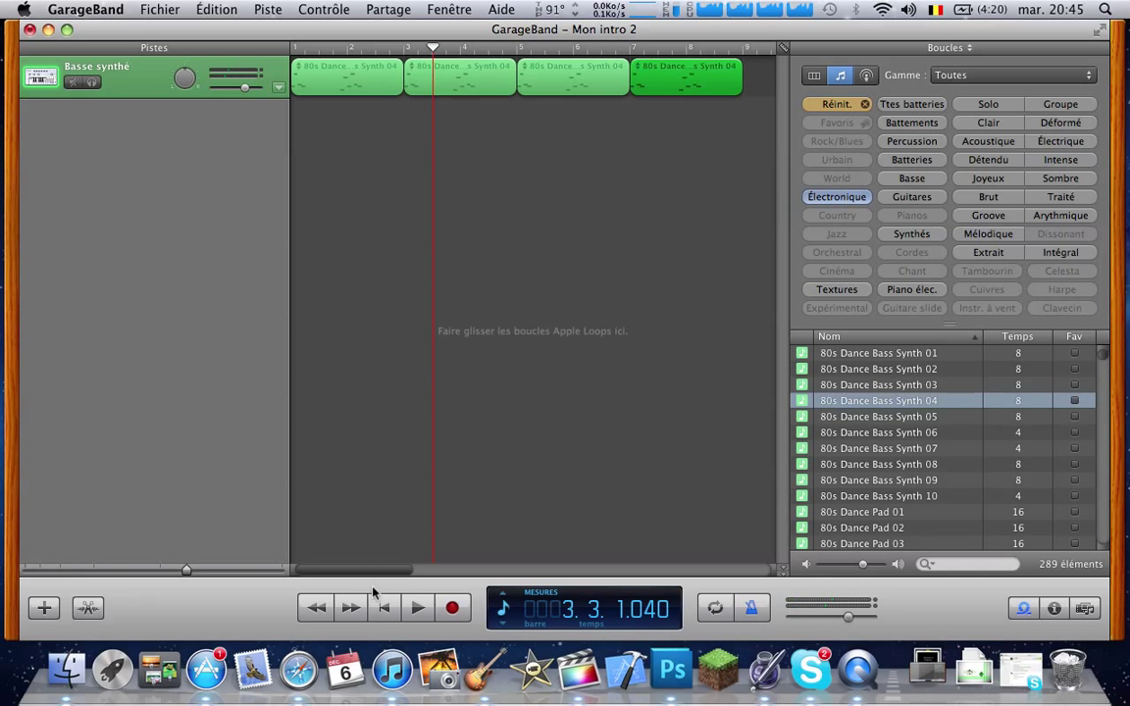
{"action": "left_click_drag", "start_coordinate": [432, 47], "coordinate": [351, 74]}
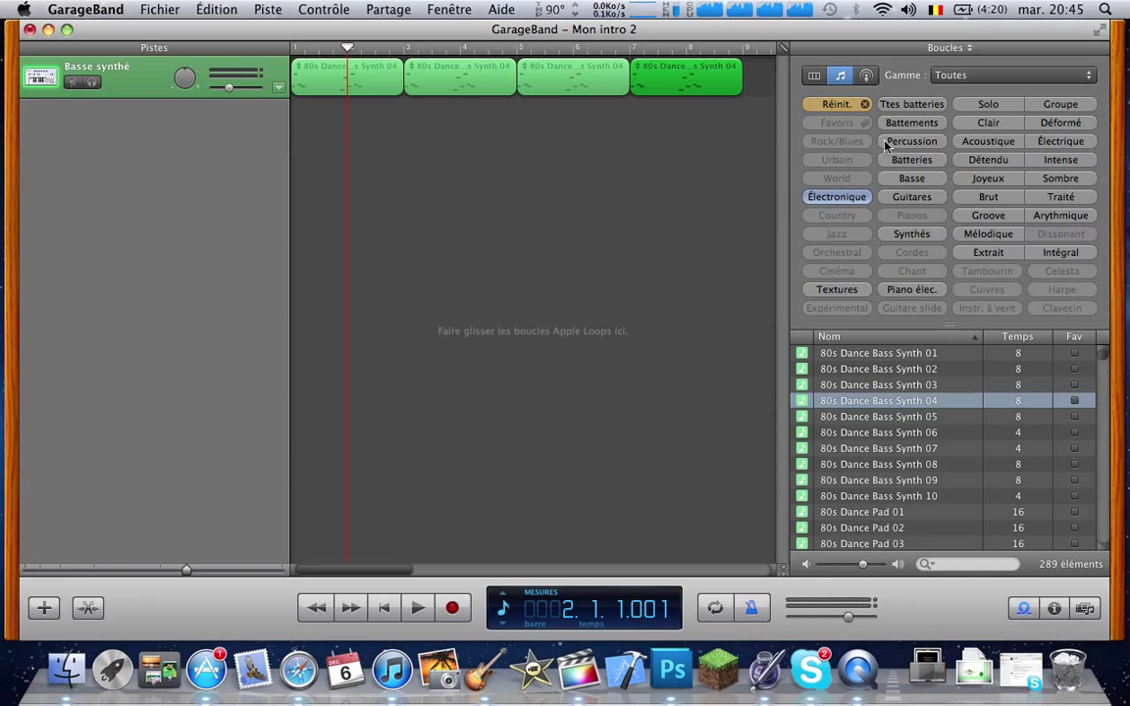
Reset the loop filters, filter by Électronique and Guitares, and preview Electric Guitar Swell 01.
{"action": "left_click", "coordinate": [835, 104]}
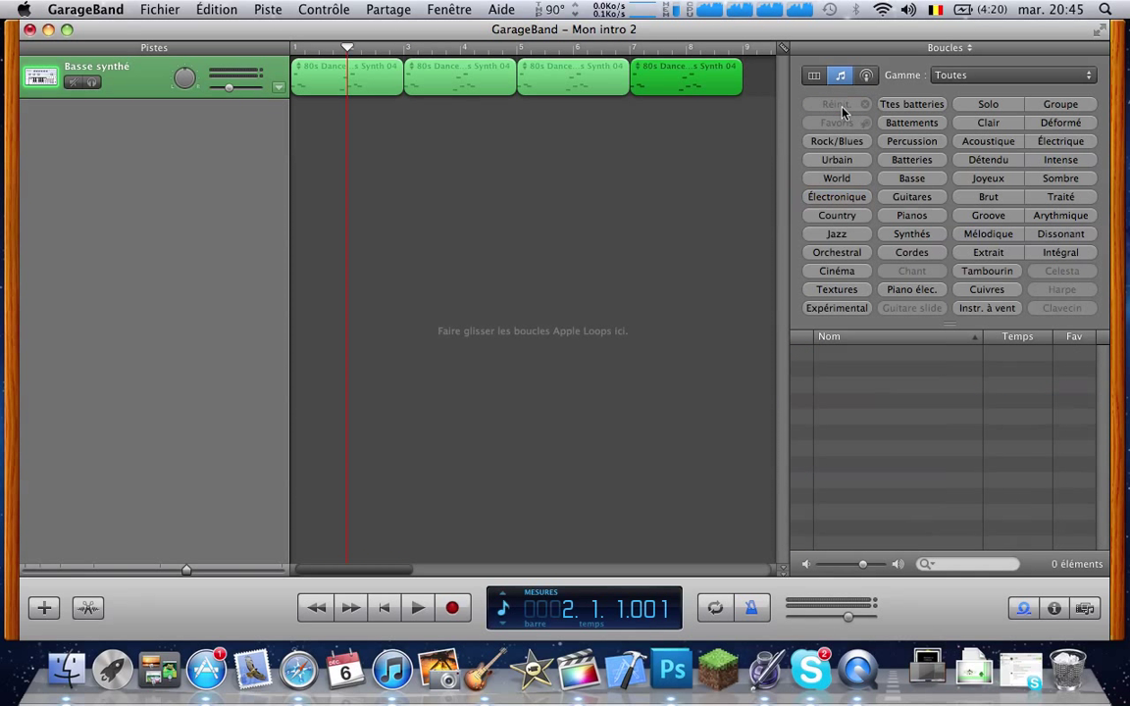
{"action": "left_click", "coordinate": [838, 198]}
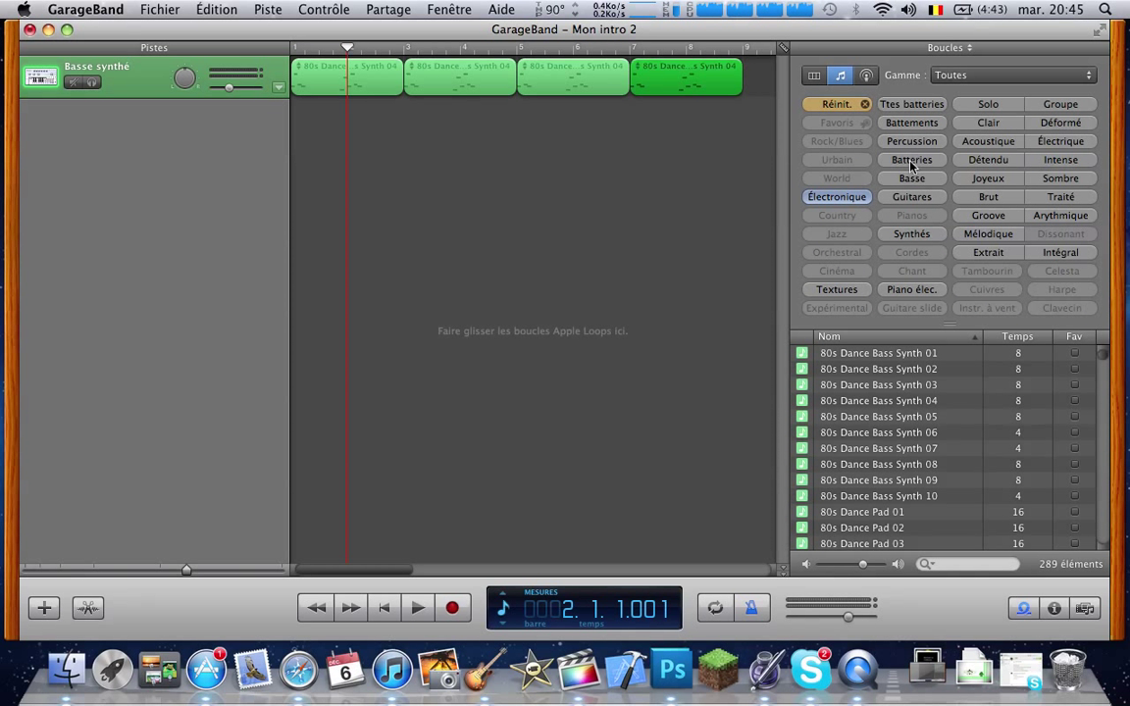
{"action": "left_click", "coordinate": [911, 196]}
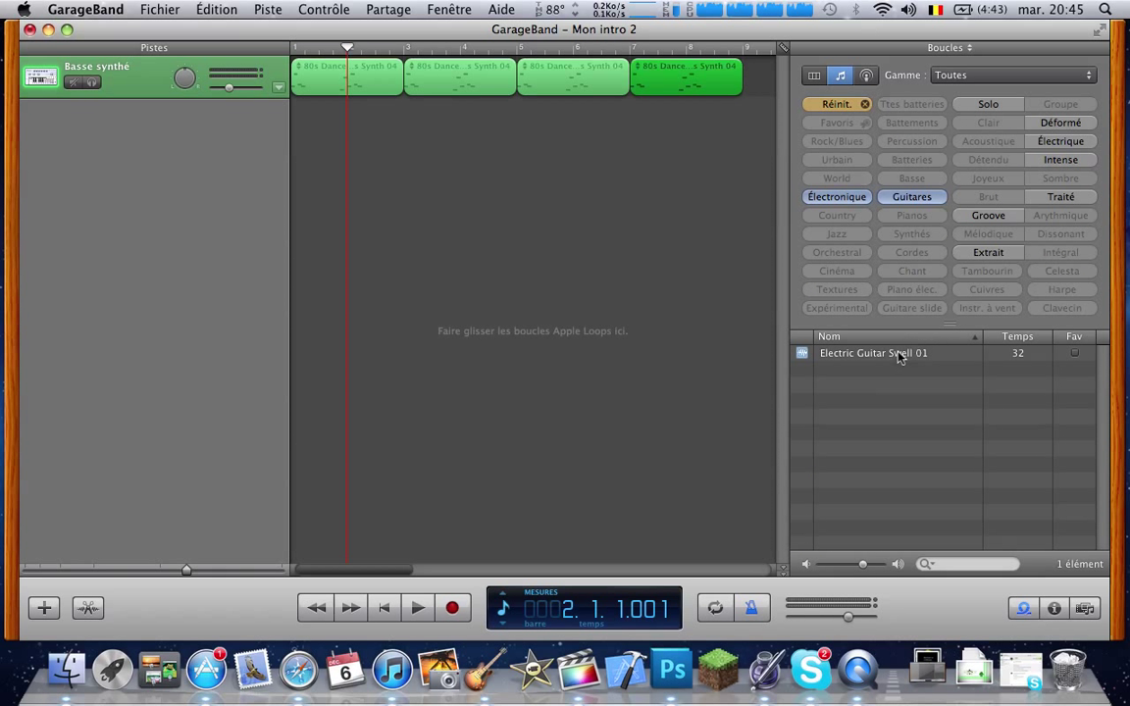
{"action": "left_click", "coordinate": [899, 357]}
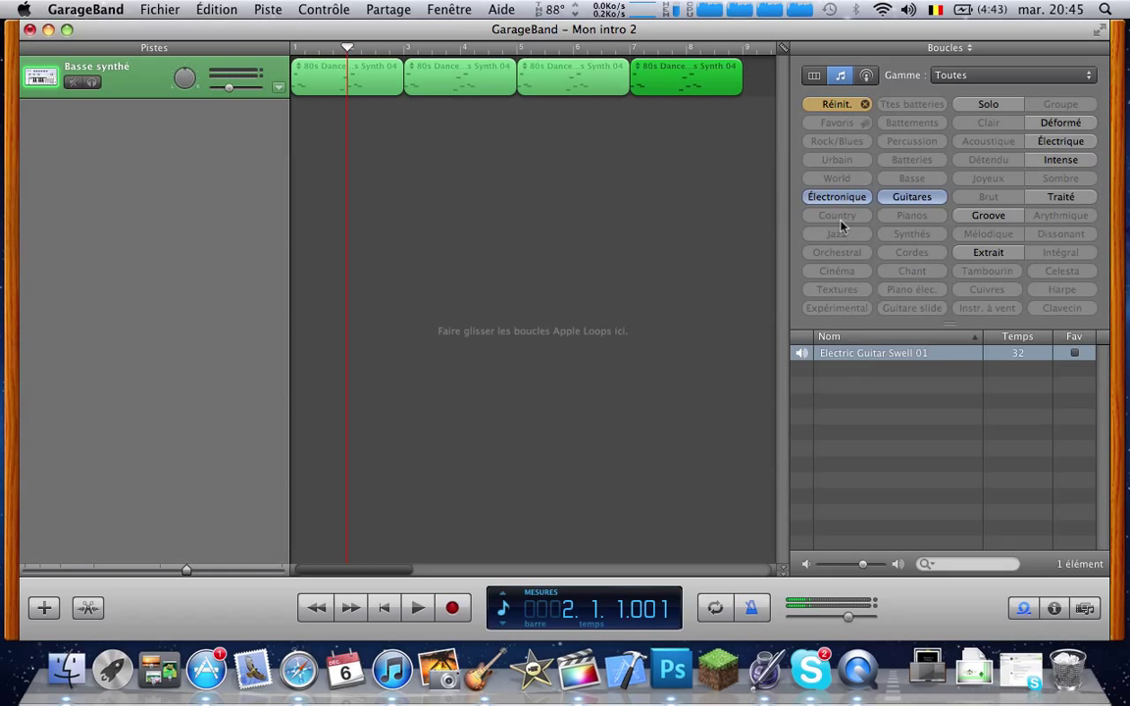
Replace the Guitares filter with Piano élec., preview Deep Electric Piano 03, and place it on a new track at bar 2.
{"action": "left_click", "coordinate": [866, 355]}
{"action": "left_click", "coordinate": [911, 198]}
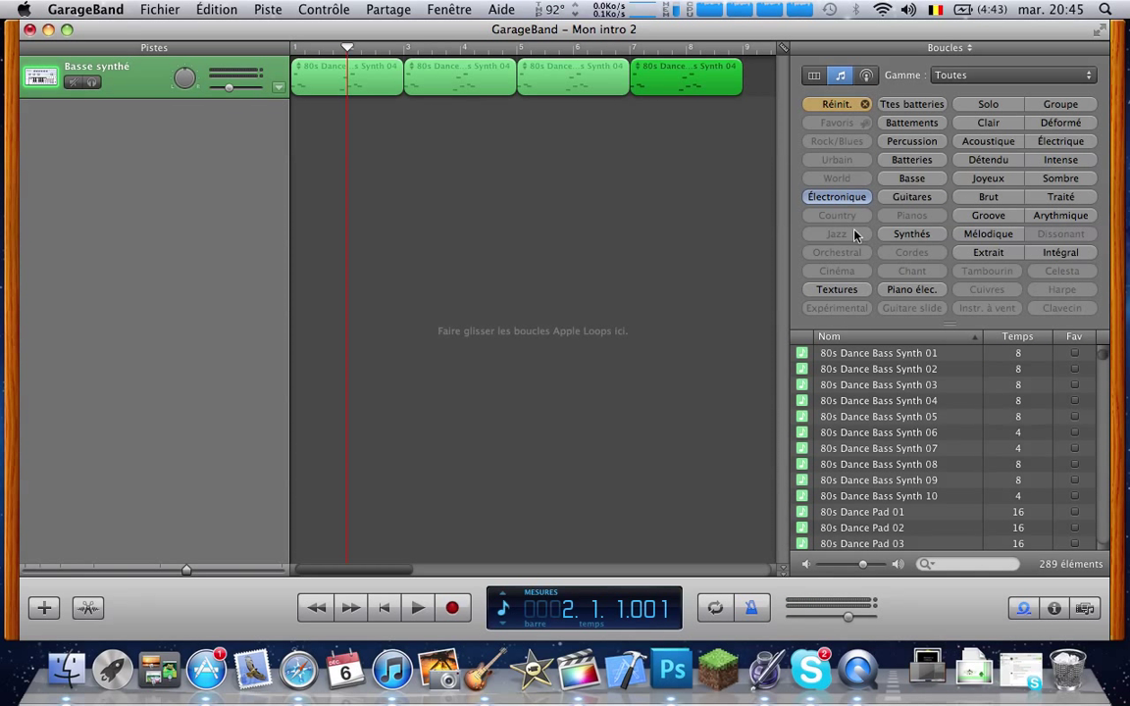
{"action": "left_click", "coordinate": [922, 290]}
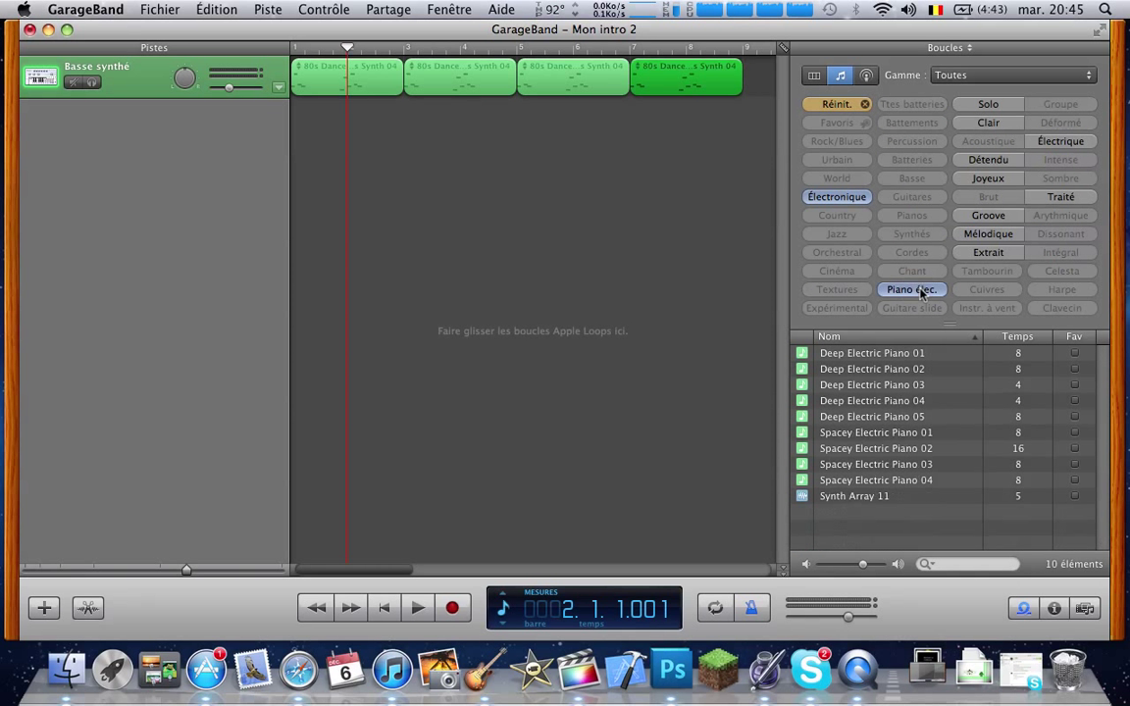
{"action": "left_click", "coordinate": [876, 384]}
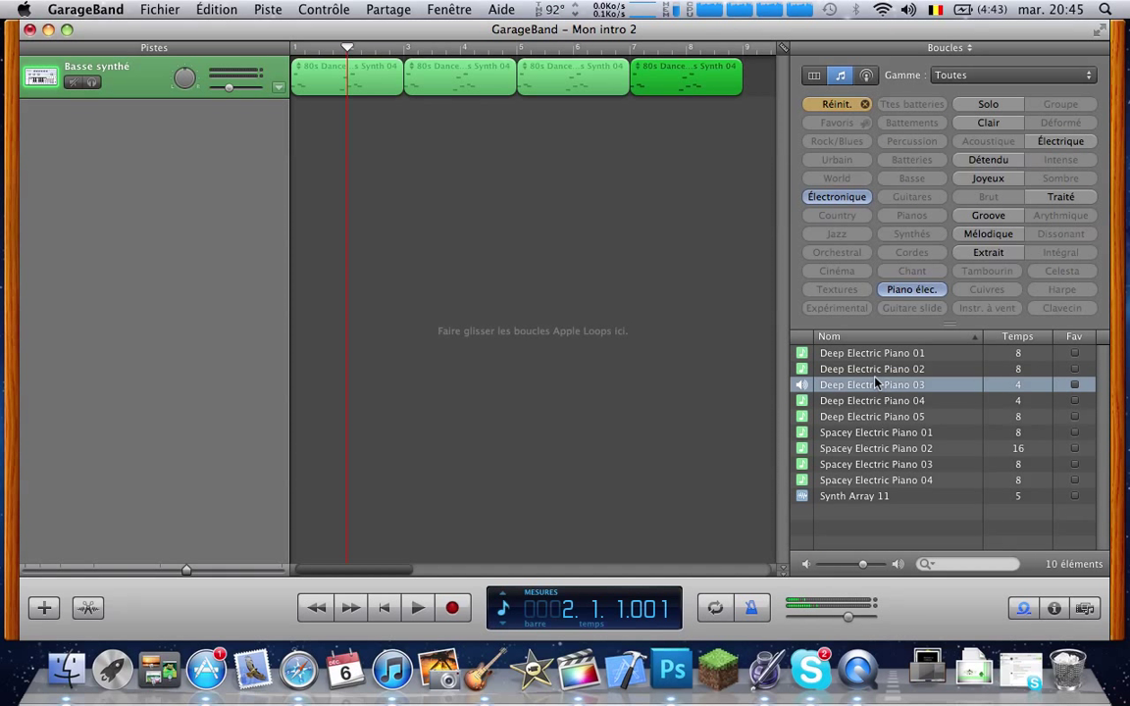
{"action": "left_click_drag", "start_coordinate": [877, 383], "coordinate": [392, 131]}
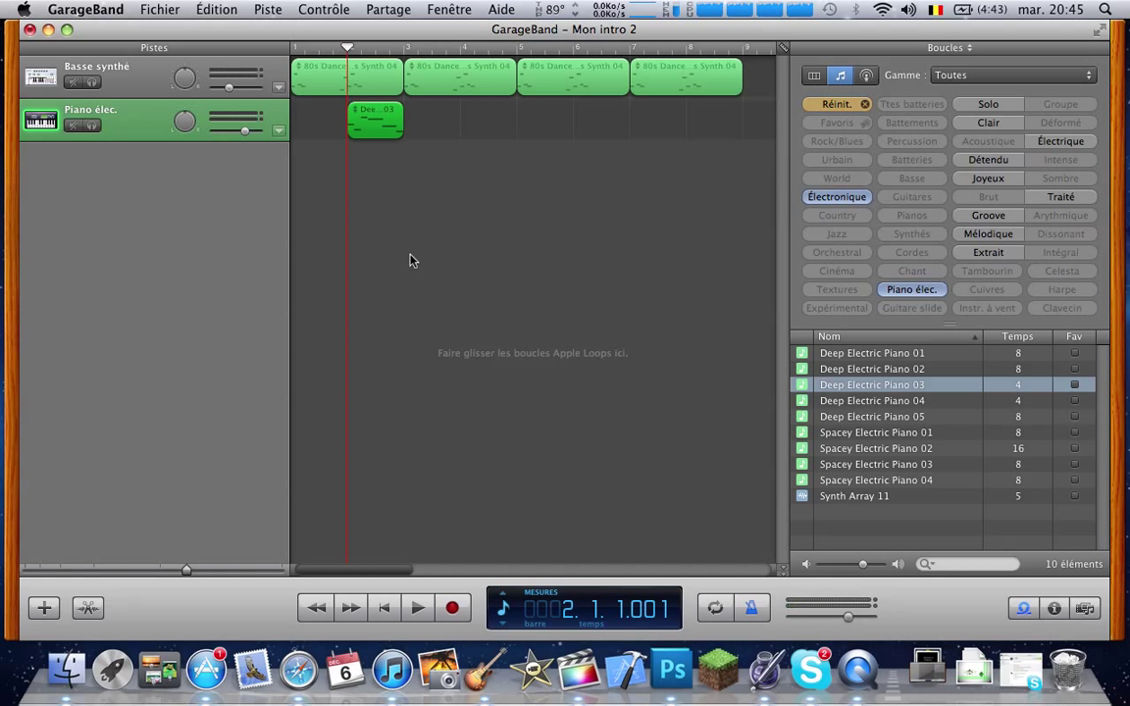
Play the arrangement from the start of the song past the electric piano loop and stop.
{"action": "left_click", "coordinate": [271, 50]}
{"action": "left_click", "coordinate": [427, 605]}
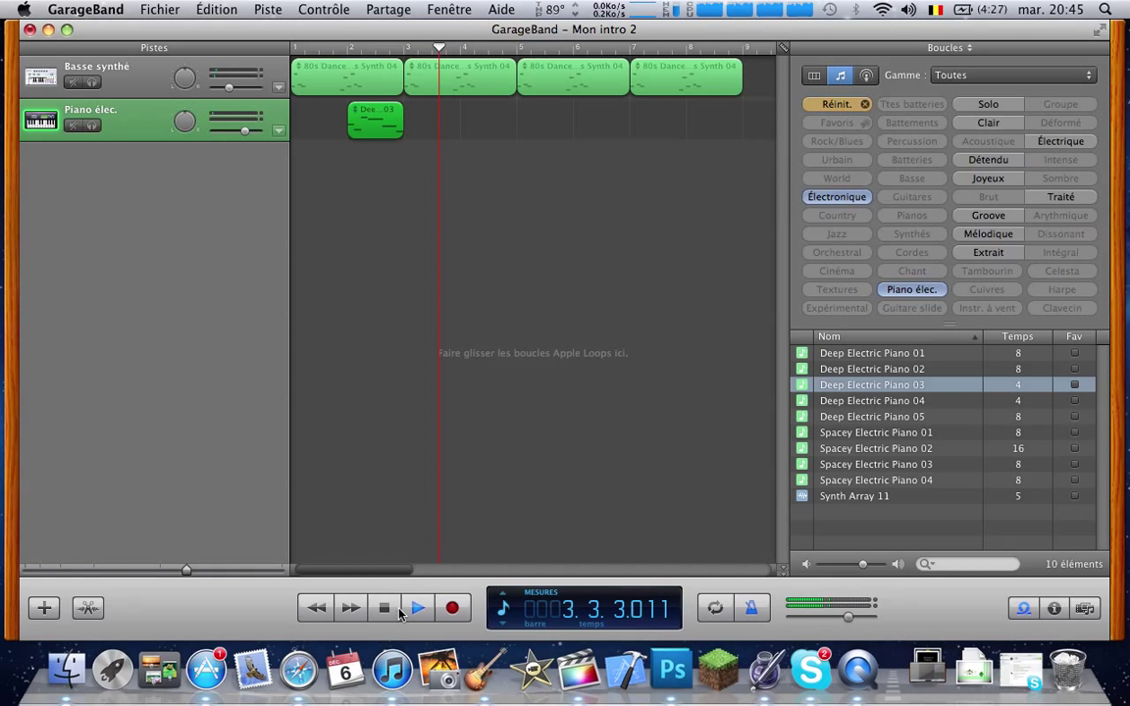
{"action": "left_click", "coordinate": [390, 608]}
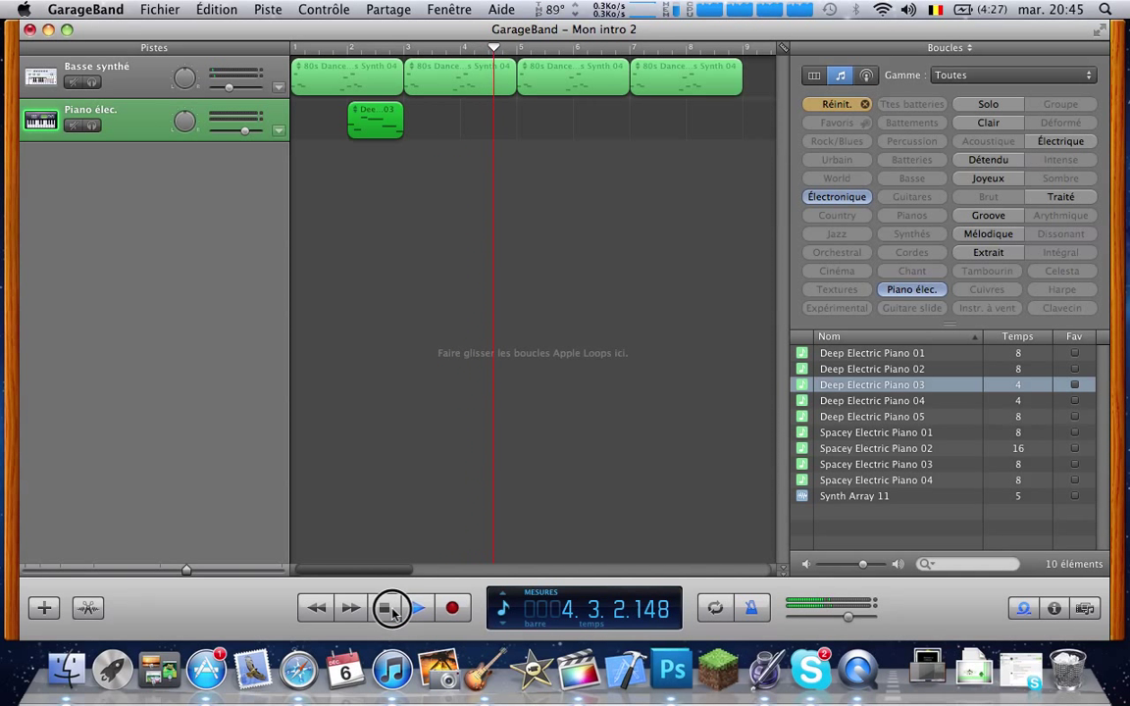
Clear the electronic and electric piano filters and filter the loops by Rock/Blues and Guitares.
{"action": "left_click", "coordinate": [849, 194]}
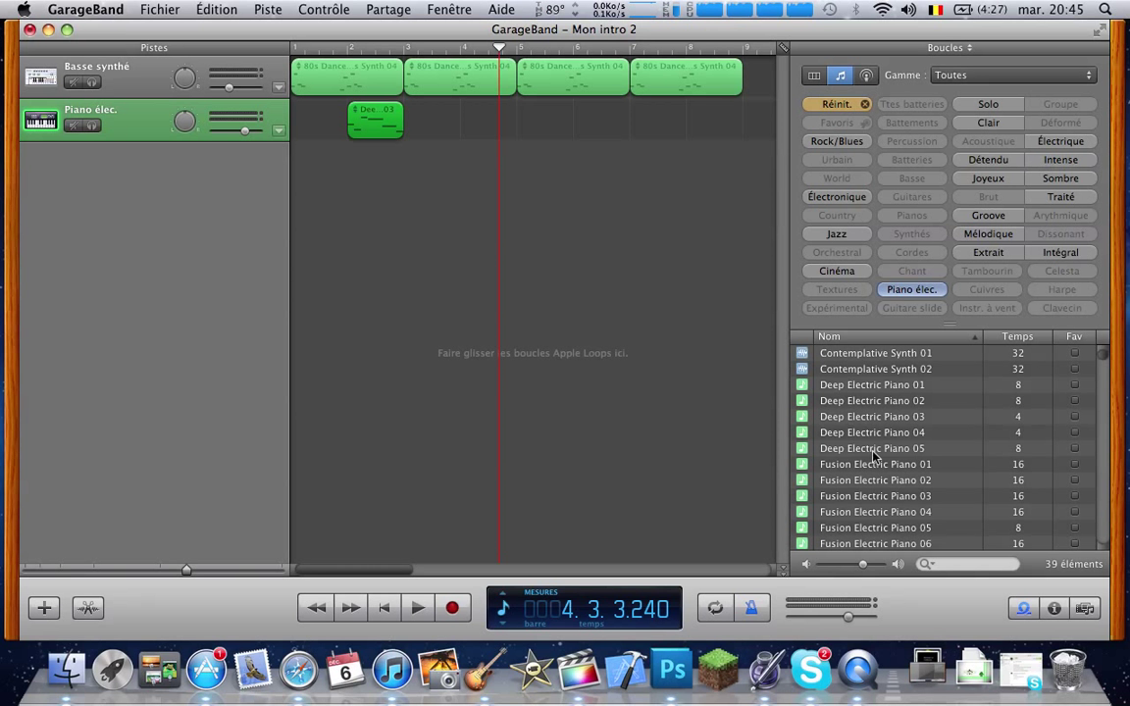
{"action": "left_click_drag", "start_coordinate": [1103, 350], "coordinate": [1104, 310]}
{"action": "left_click", "coordinate": [836, 104]}
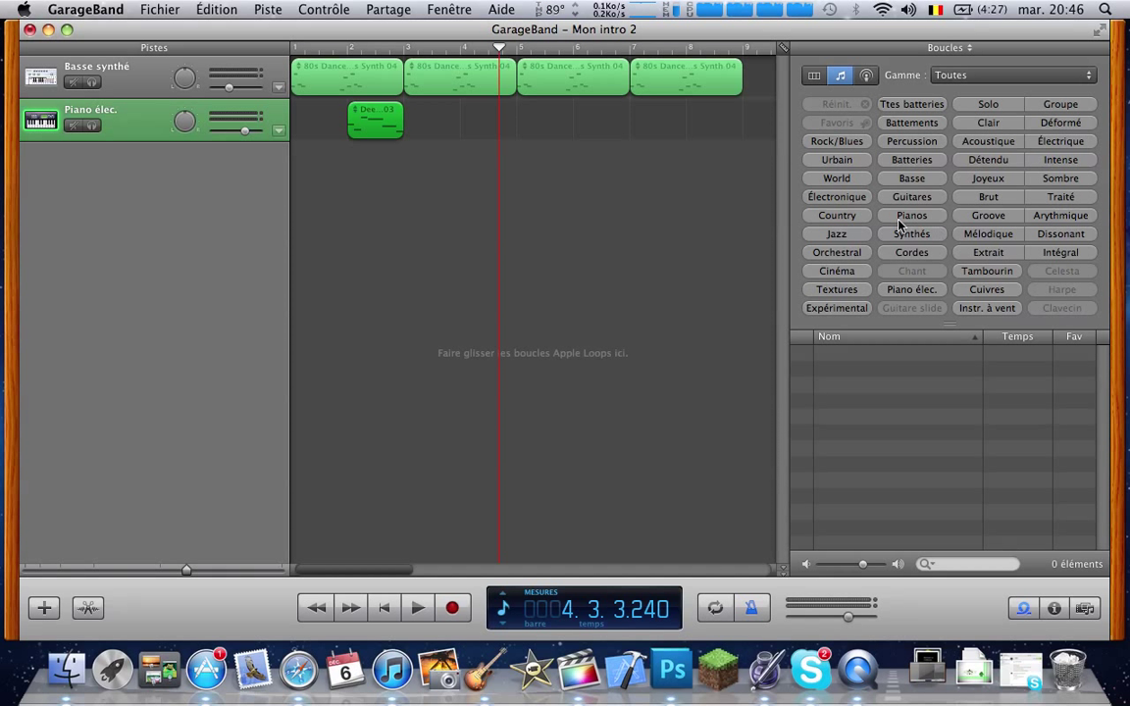
{"action": "left_click", "coordinate": [836, 142]}
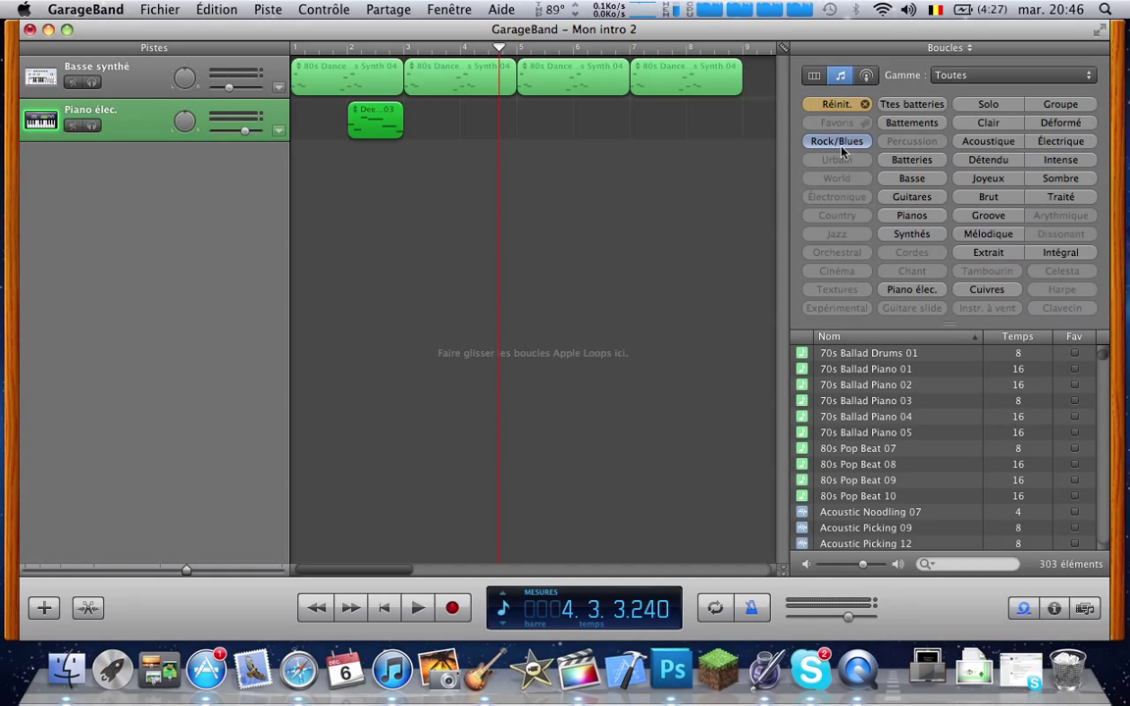
{"action": "left_click_drag", "start_coordinate": [1103, 355], "coordinate": [1078, 331]}
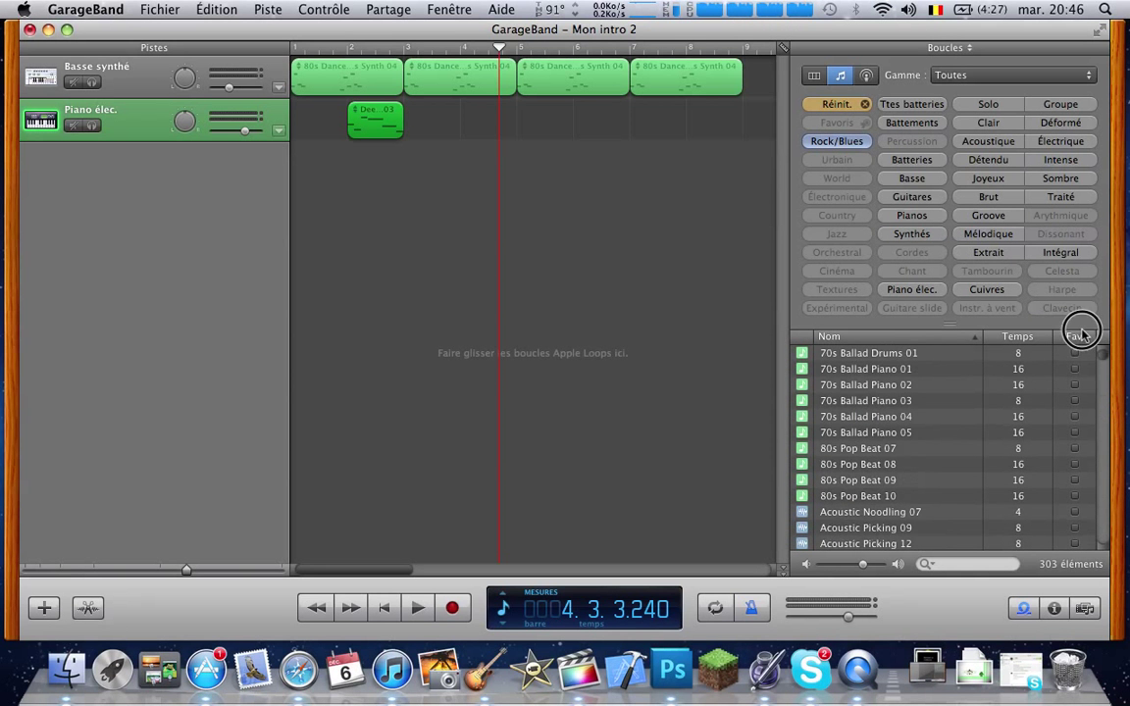
{"action": "left_click", "coordinate": [829, 146]}
{"action": "left_click", "coordinate": [837, 160]}
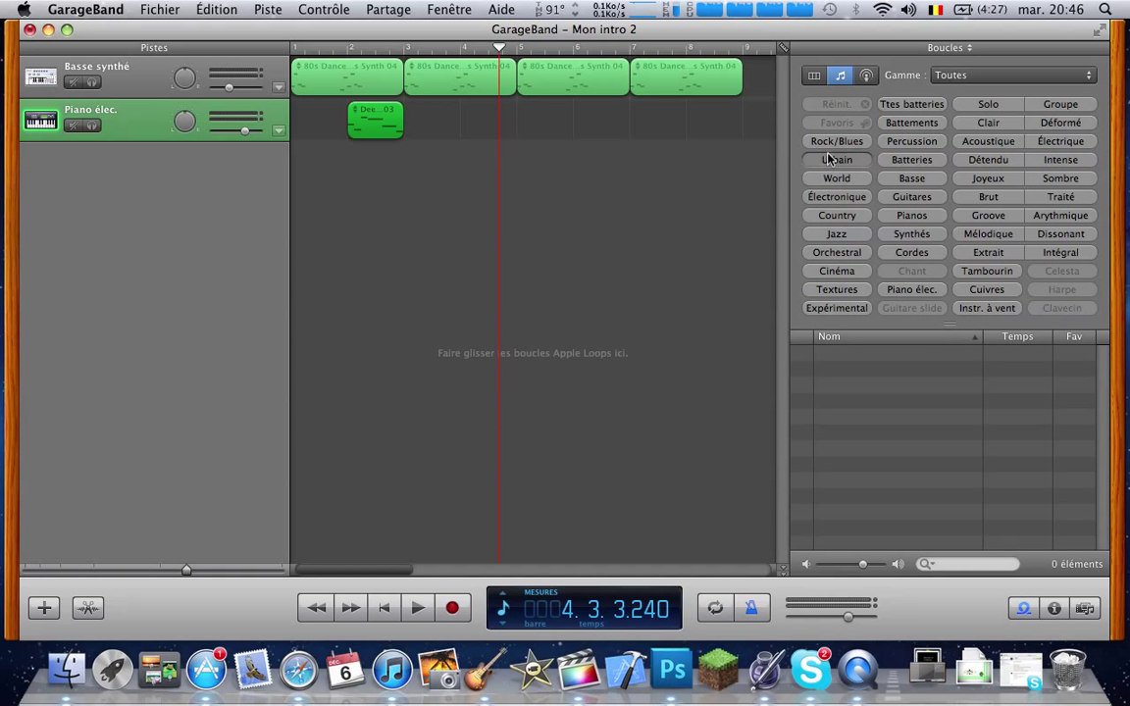
{"action": "left_click", "coordinate": [837, 160]}
{"action": "left_click", "coordinate": [837, 141]}
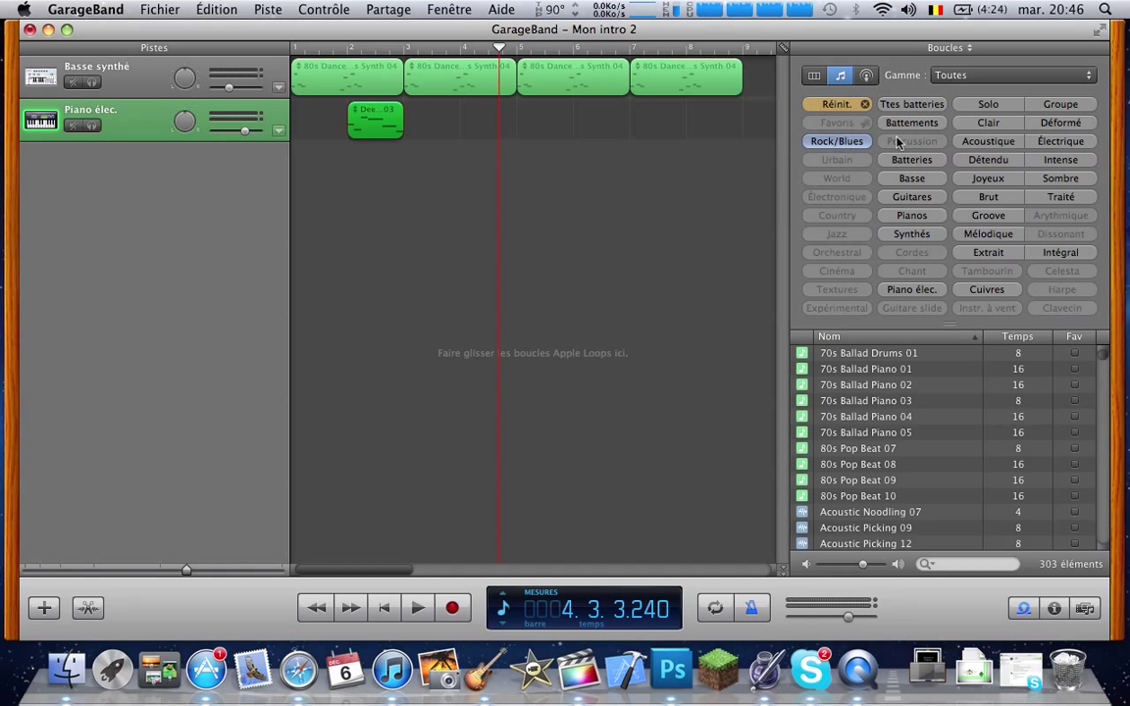
{"action": "left_click", "coordinate": [914, 199]}
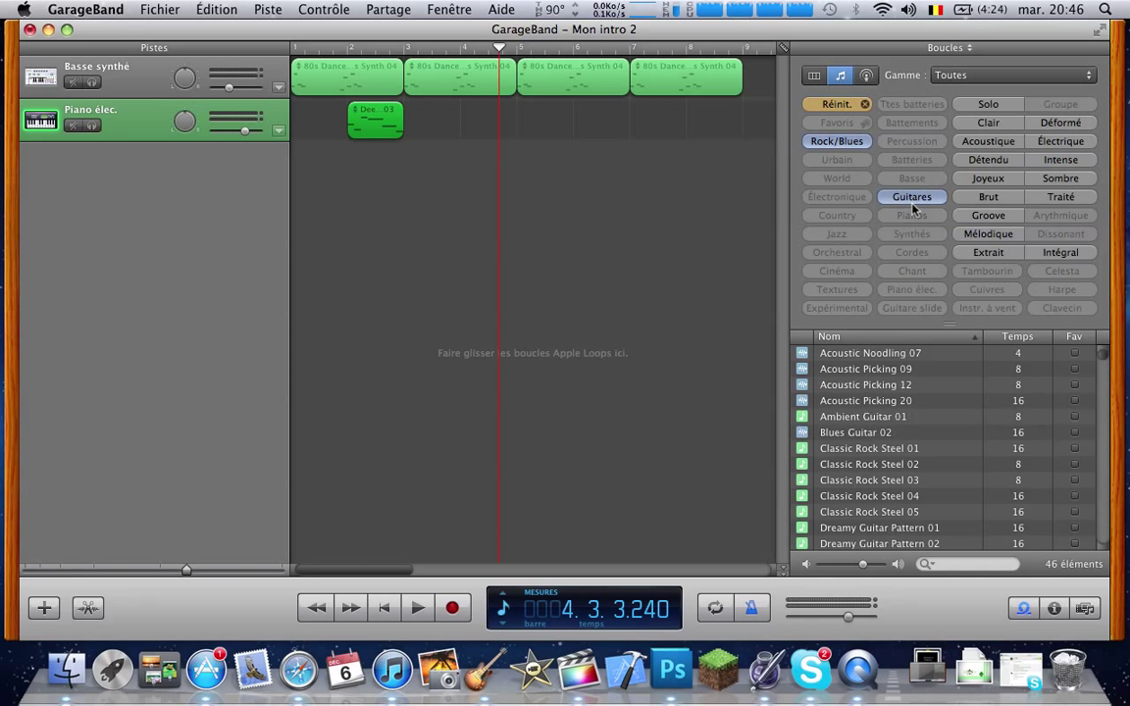
Preview Blues Guitar 02, Acoustic Picking 12, Ambient Guitar 01, and Funky Electric Guitar 01 and 02.
{"action": "left_click", "coordinate": [853, 431]}
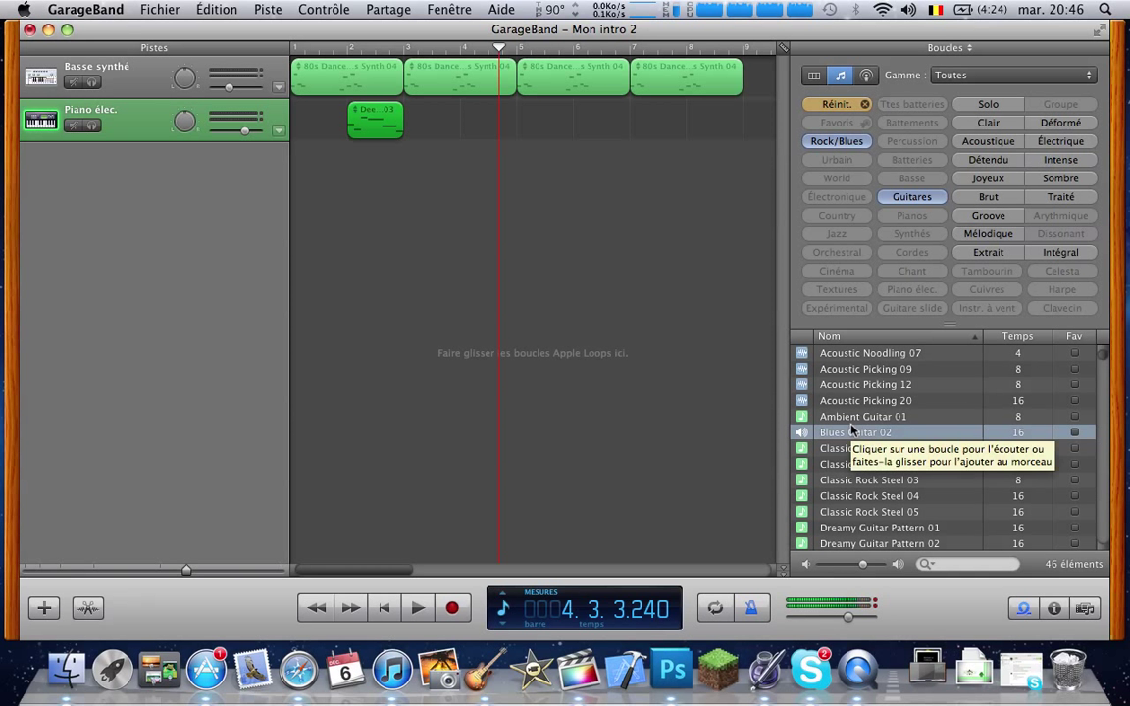
{"action": "left_click", "coordinate": [852, 385]}
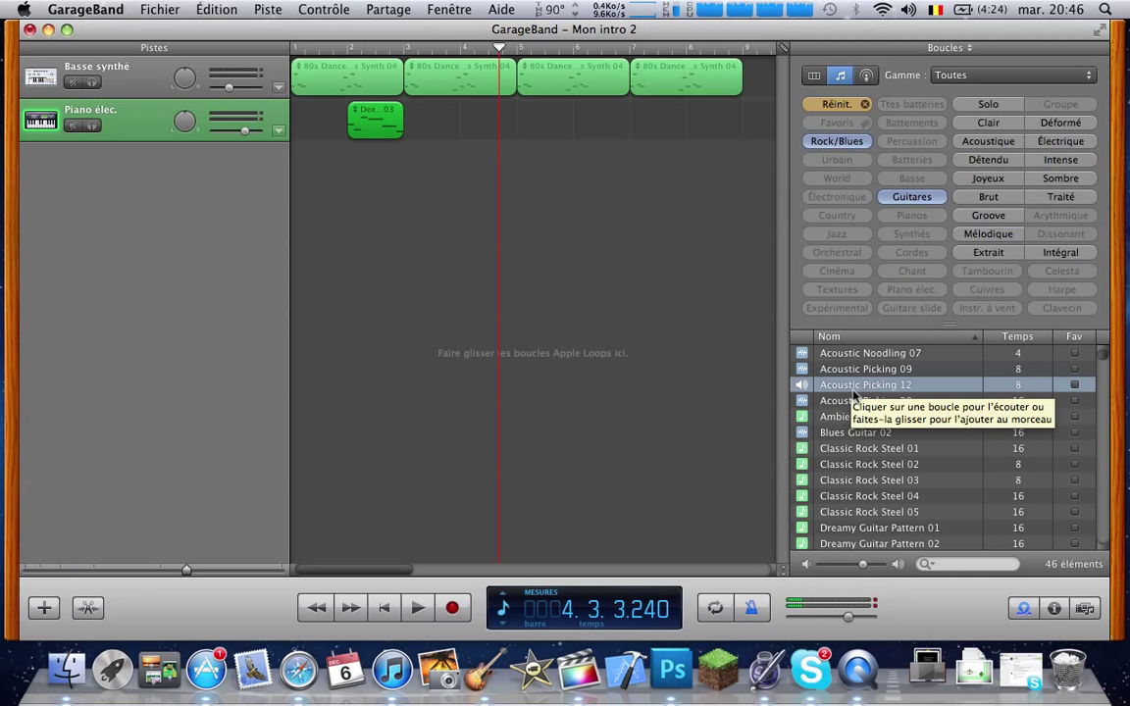
{"action": "left_click", "coordinate": [853, 418]}
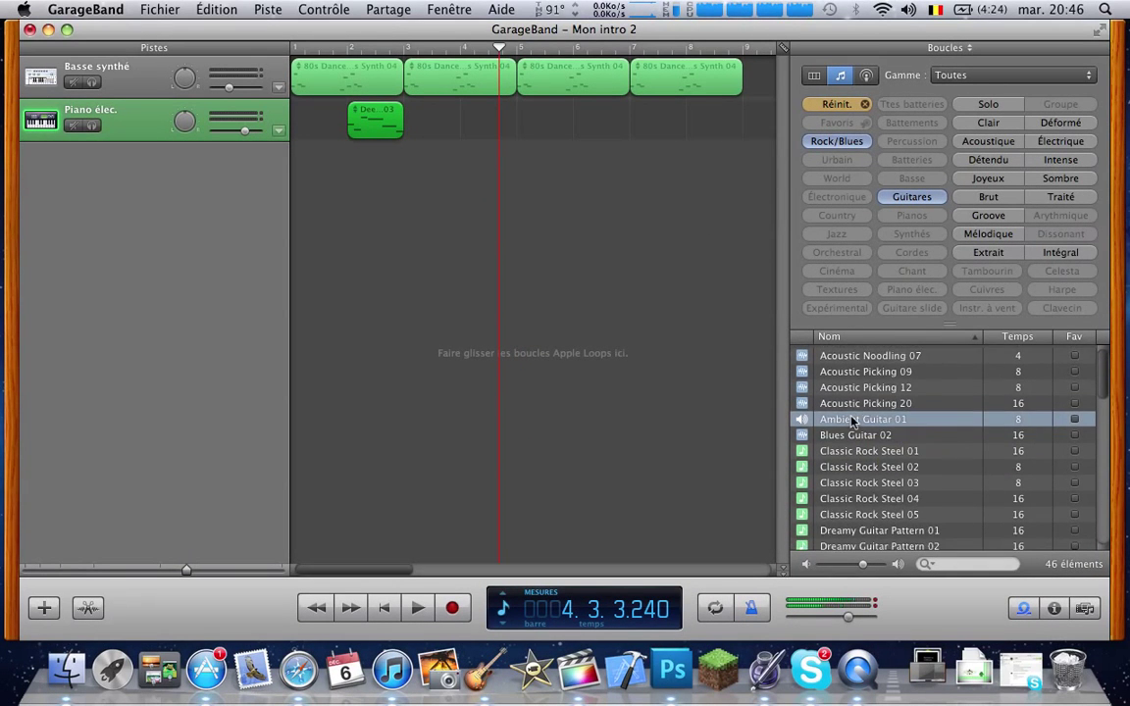
{"action": "scroll", "coordinate": [851, 422], "scroll_direction": "down", "scroll_amount": 4}
{"action": "left_click", "coordinate": [850, 481]}
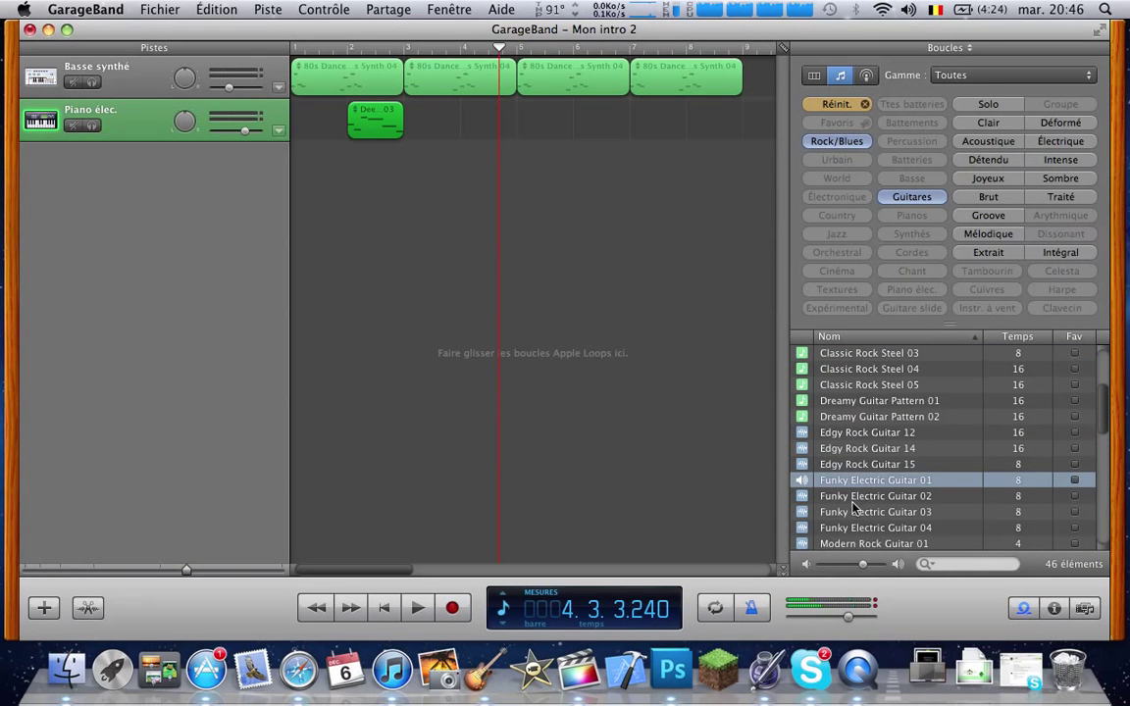
{"action": "left_click", "coordinate": [852, 497]}
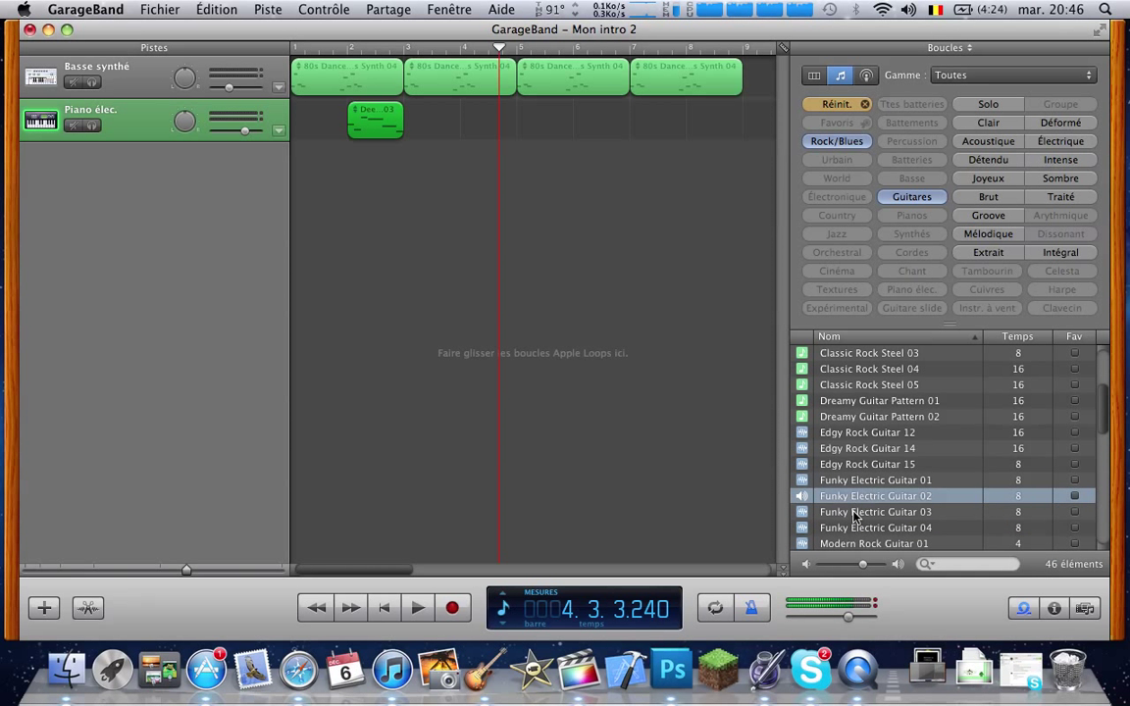
Preview further guitar loops down the list, including Picked Steel String 16 and Secret Agent Guitar 04.
{"action": "scroll", "coordinate": [853, 516], "scroll_direction": "down", "scroll_amount": 5}
{"action": "left_click", "coordinate": [853, 513]}
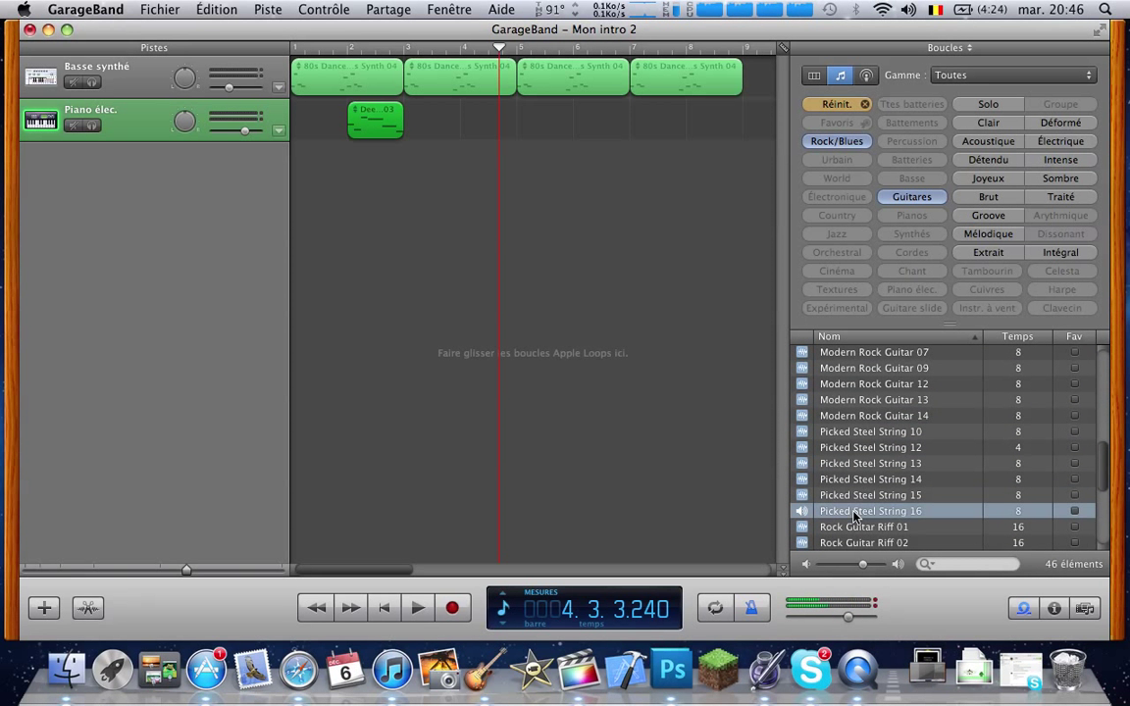
{"action": "left_click", "coordinate": [856, 414]}
{"action": "scroll", "coordinate": [857, 415], "scroll_direction": "down", "scroll_amount": 3}
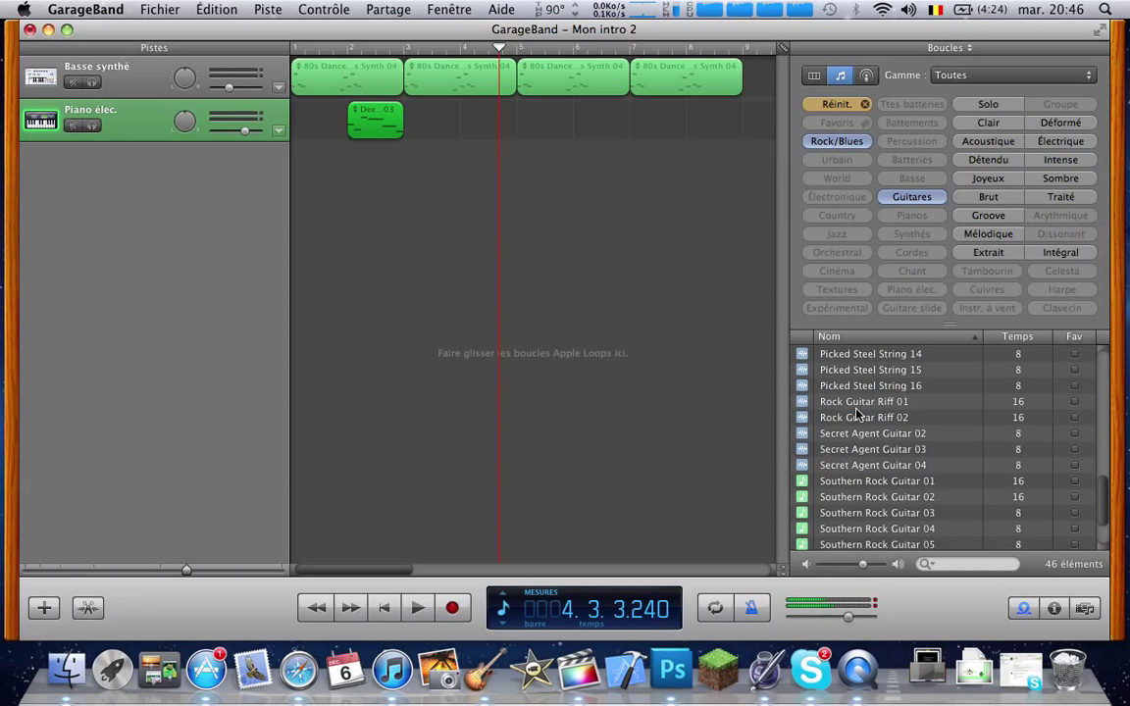
{"action": "left_click", "coordinate": [856, 463]}
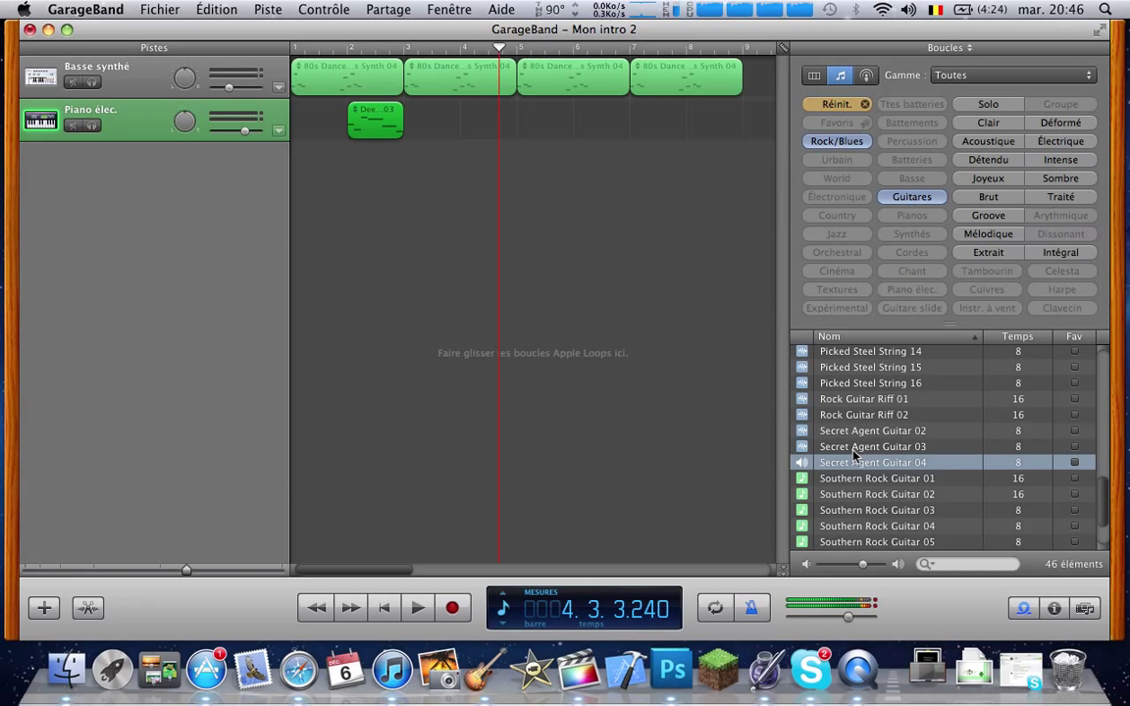
Preview the Spacious Guitar loops and Strummed Acoustic 03, and place Spacious Guitar 01 on a new track at bar 3.
{"action": "scroll", "coordinate": [857, 511], "scroll_direction": "down", "scroll_amount": 1}
{"action": "left_click", "coordinate": [856, 509]}
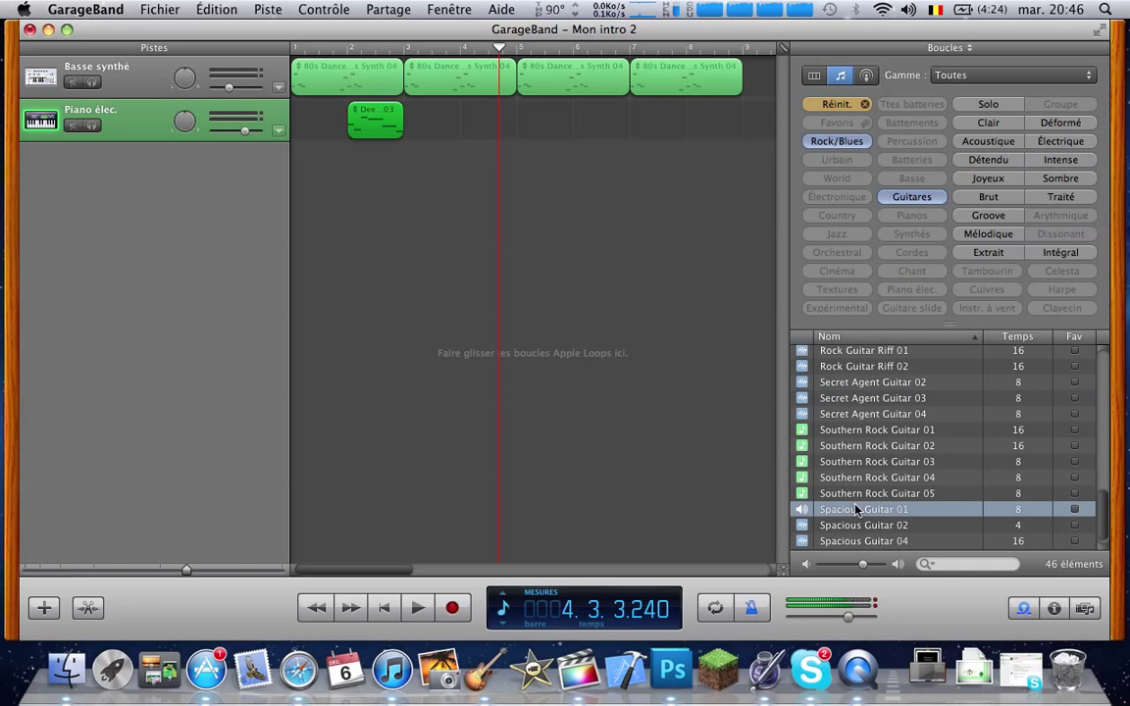
{"action": "scroll", "coordinate": [856, 509], "scroll_direction": "down", "scroll_amount": 1}
{"action": "left_click", "coordinate": [858, 540]}
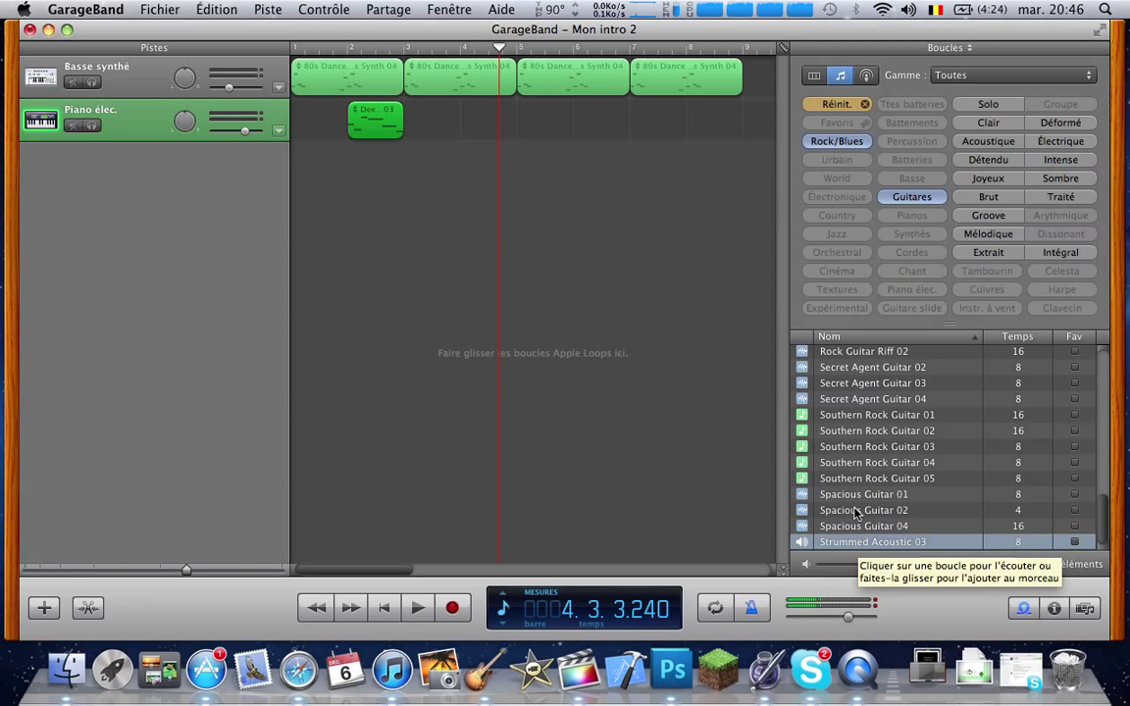
{"action": "left_click", "coordinate": [854, 509]}
{"action": "left_click_drag", "start_coordinate": [854, 495], "coordinate": [429, 165]}
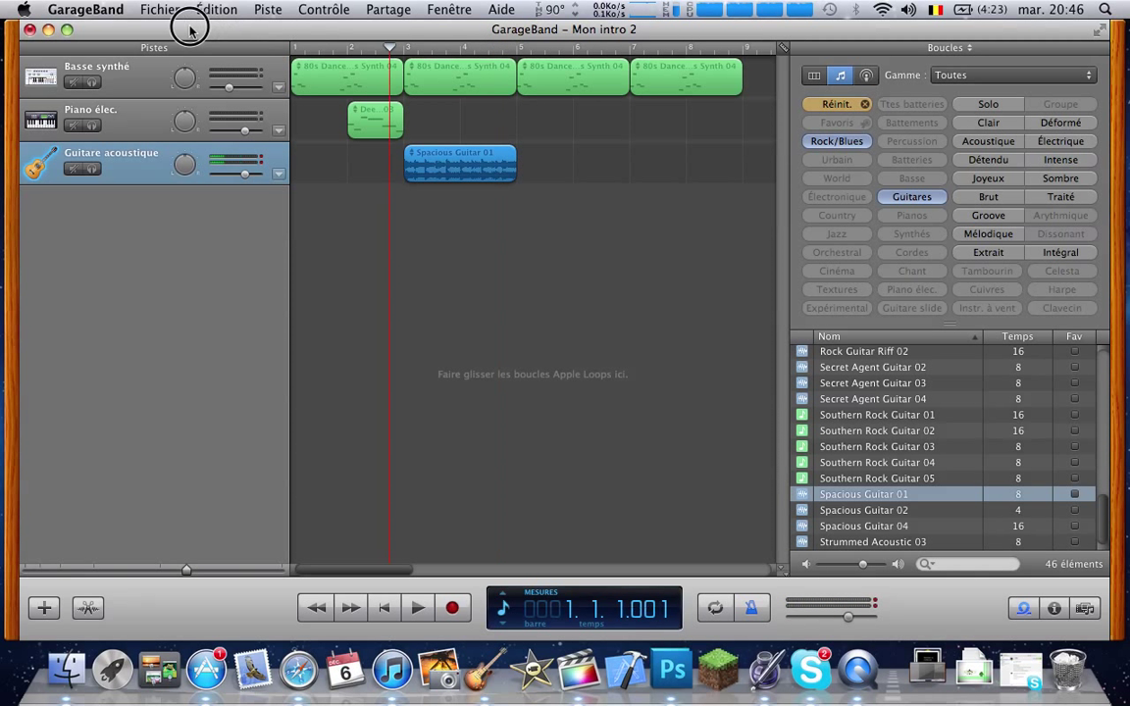
Play the three-track arrangement twice from the start of the song, stopping after each listen.
{"action": "key", "text": "Home"}
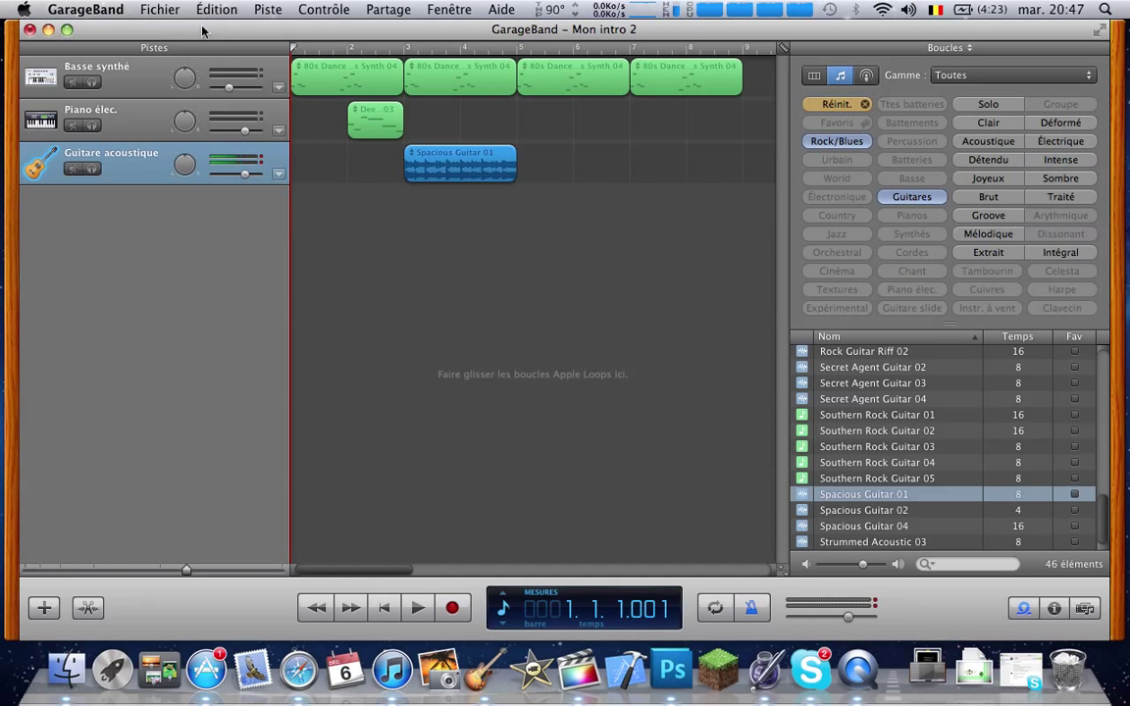
{"action": "left_click", "coordinate": [416, 608]}
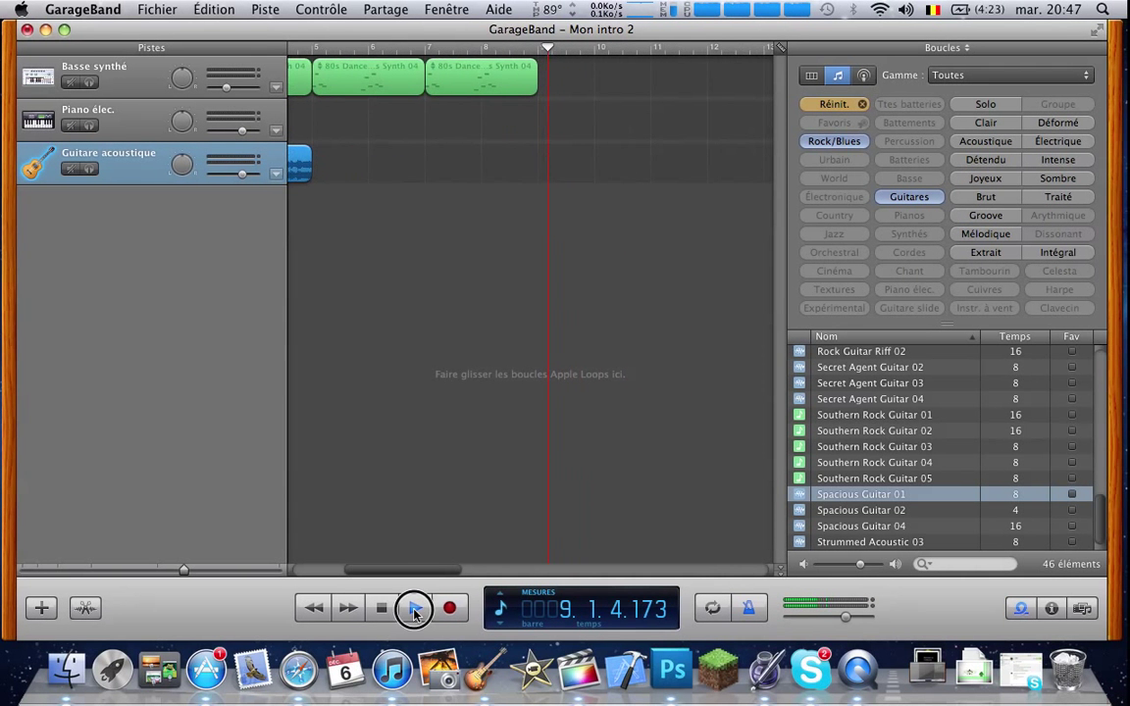
{"action": "left_click", "coordinate": [383, 608]}
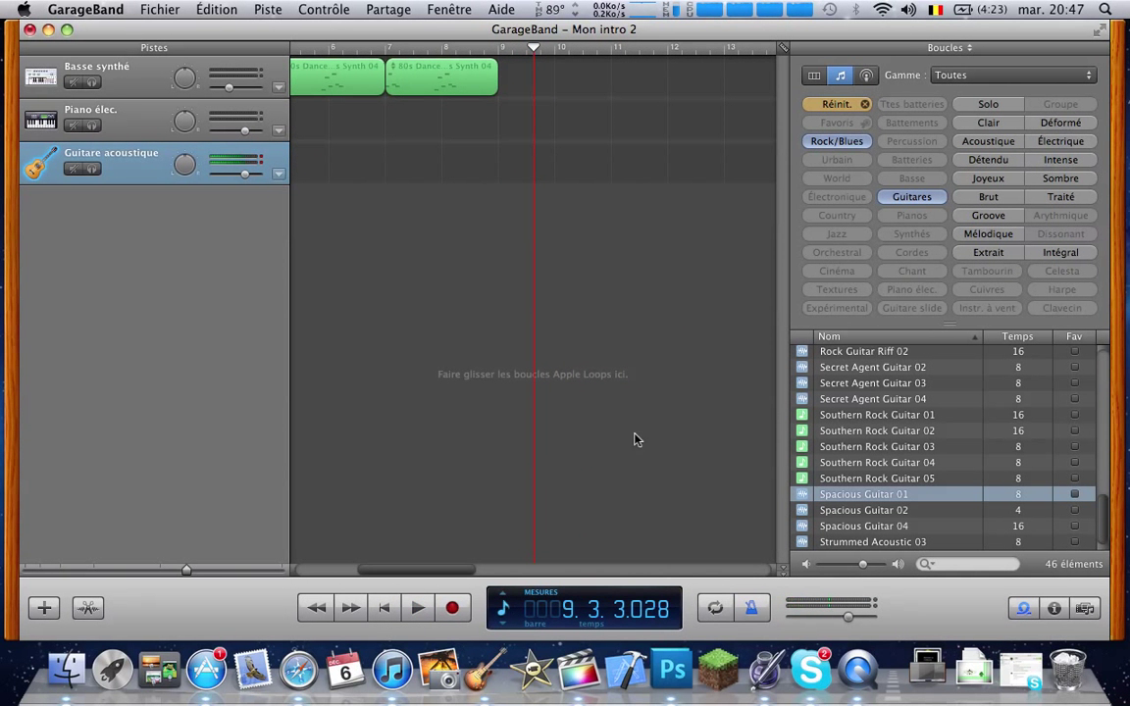
{"action": "left_click_drag", "start_coordinate": [533, 51], "coordinate": [8, 116]}
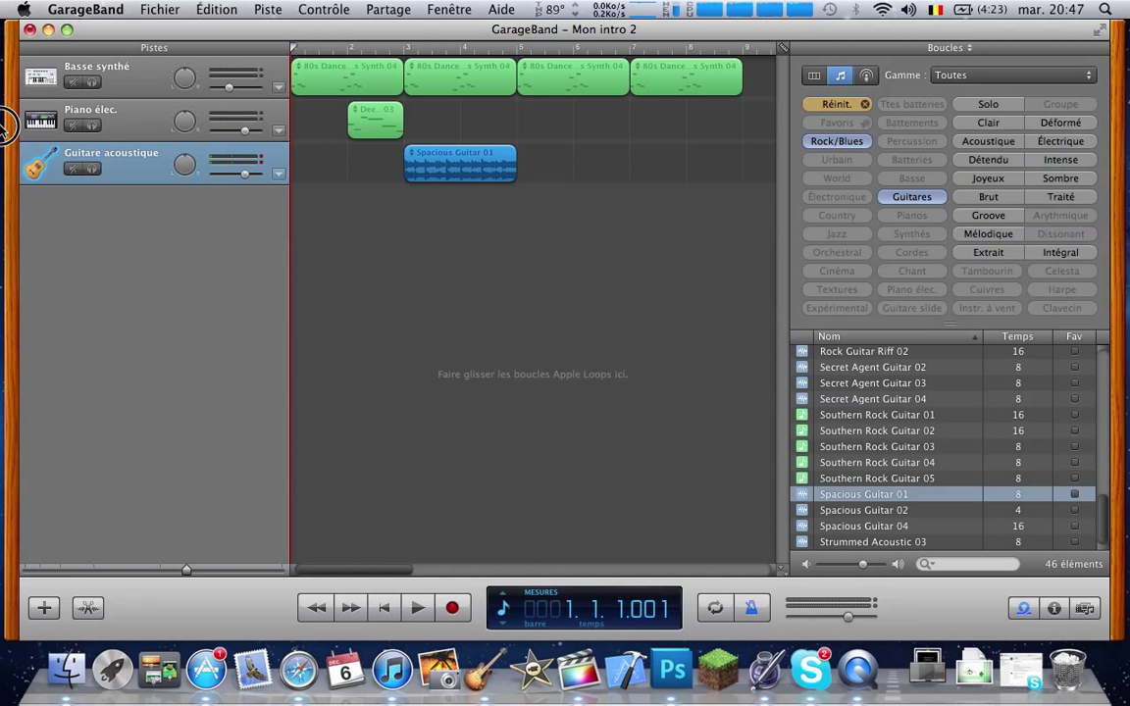
{"action": "left_click", "coordinate": [417, 608]}
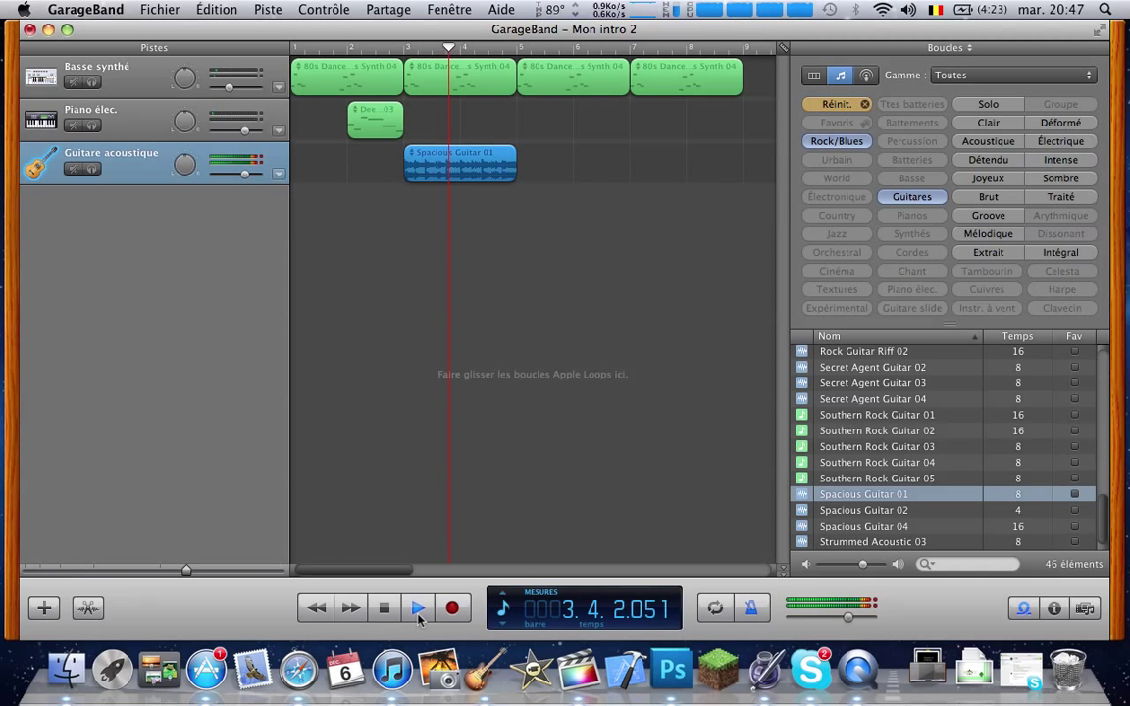
{"action": "left_click", "coordinate": [384, 608]}
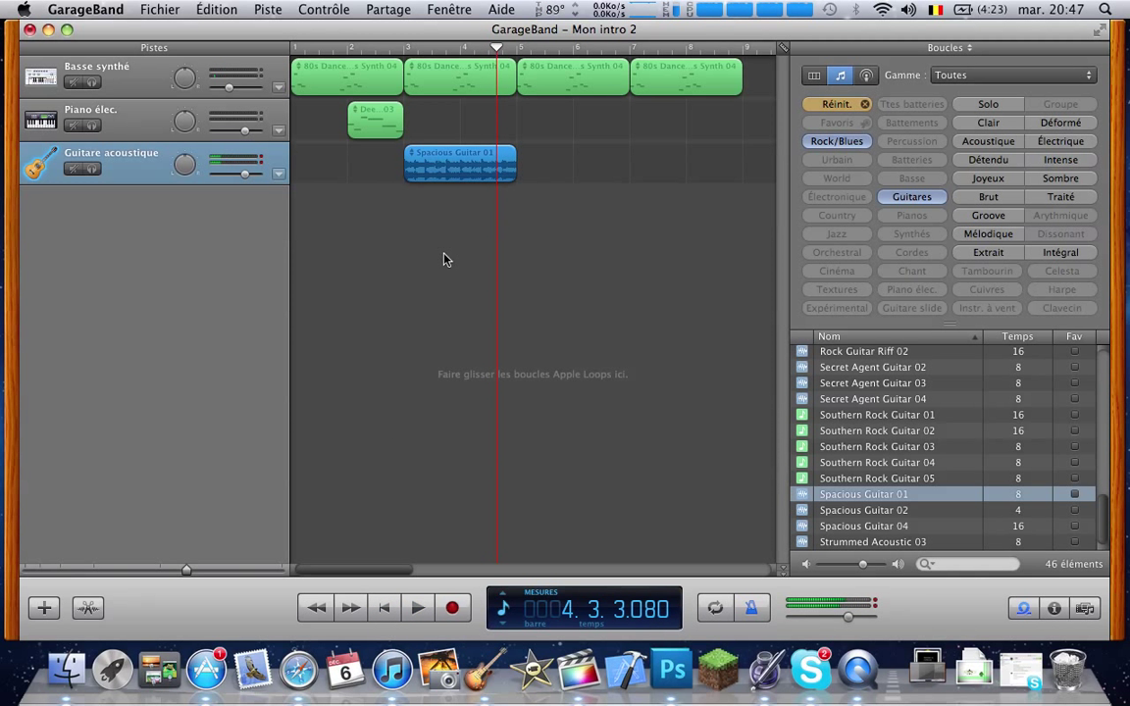
Delete the Spacious Guitar 01 region from the timeline, and reset the loop filters to show only Synthés.
{"action": "key", "text": "Delete"}
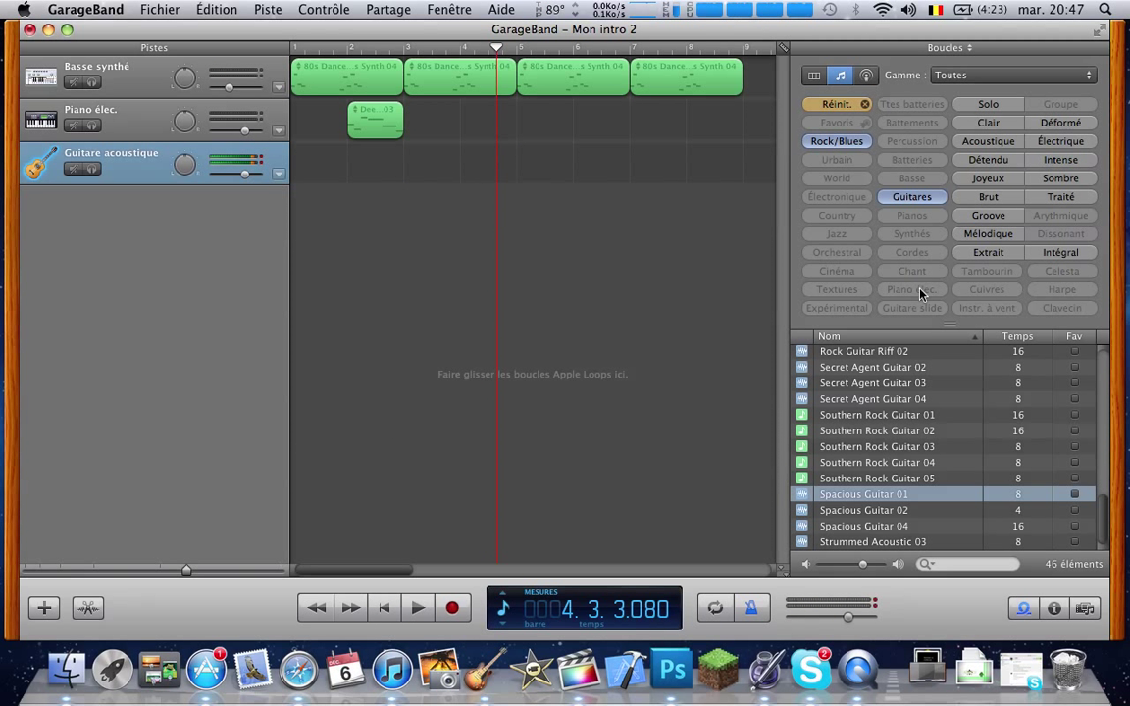
{"action": "left_click", "coordinate": [820, 106]}
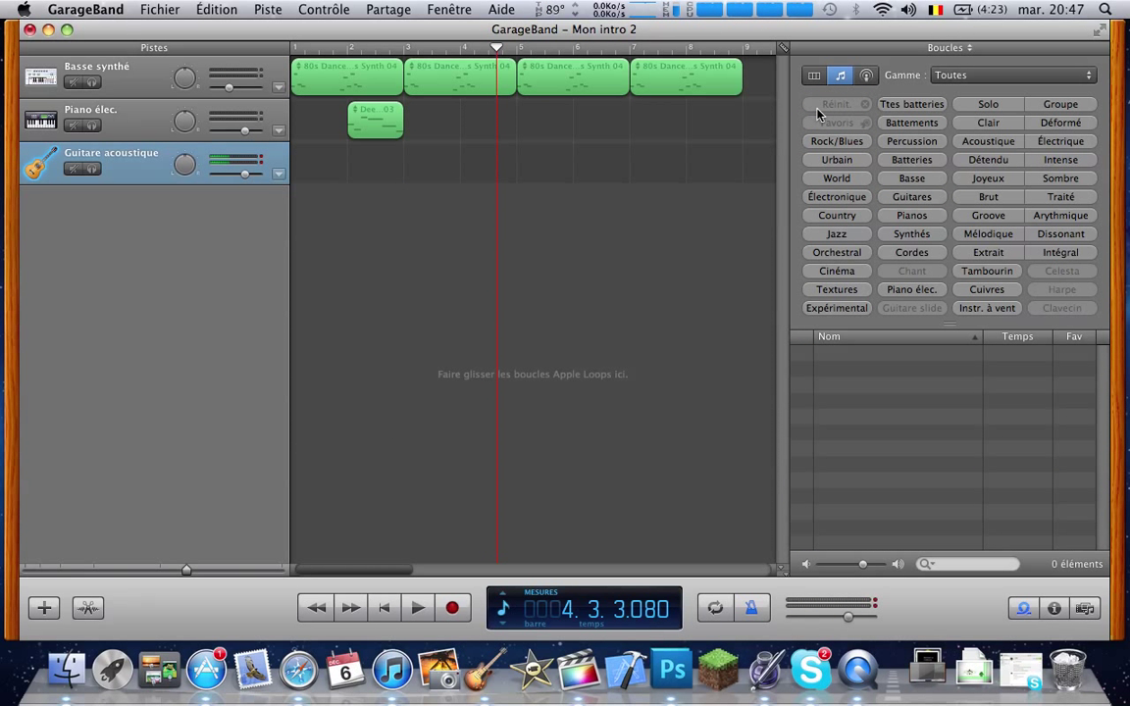
{"action": "left_click", "coordinate": [910, 236]}
Preview 80s Dance Bass Synth 09 and 80s Dance Pad 01, and place the pad on the acoustic guitar track at bar 3.
{"action": "left_click", "coordinate": [882, 400]}
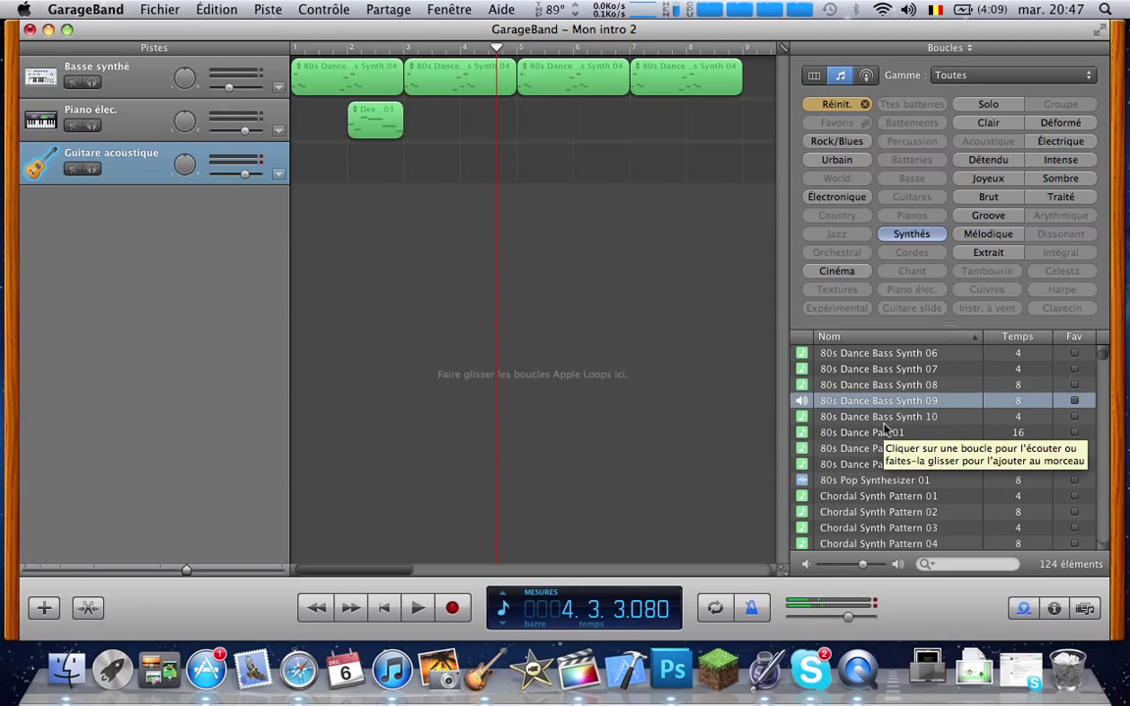
{"action": "left_click", "coordinate": [885, 438]}
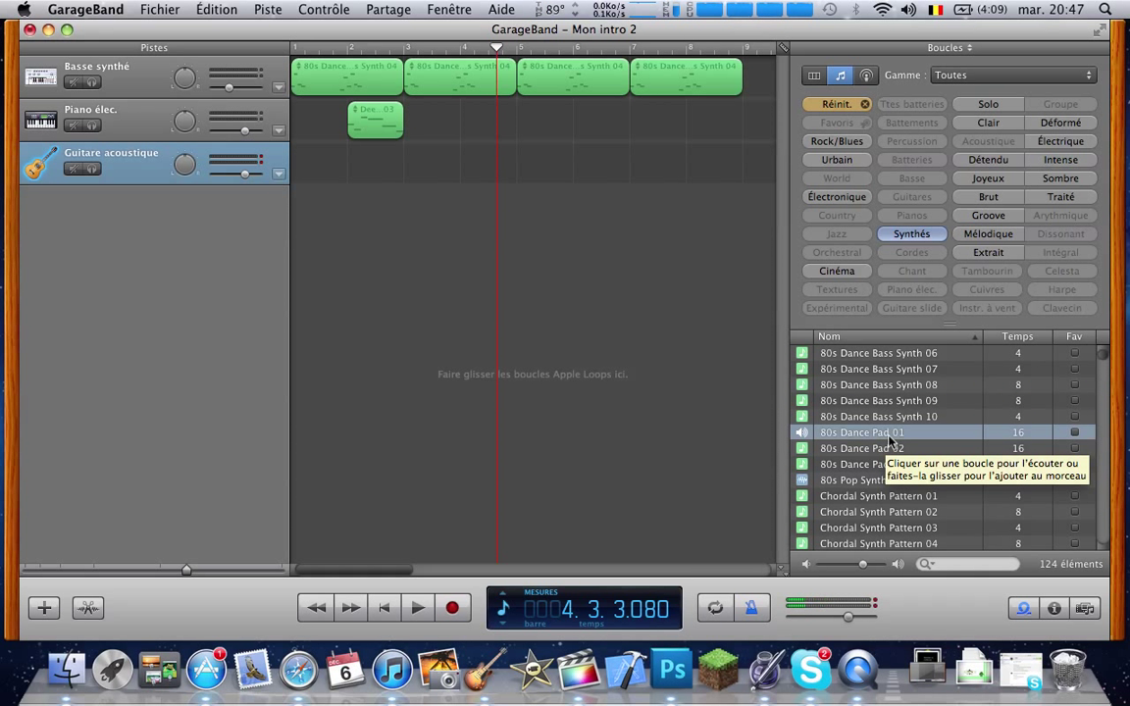
{"action": "left_click_drag", "start_coordinate": [889, 440], "coordinate": [433, 171]}
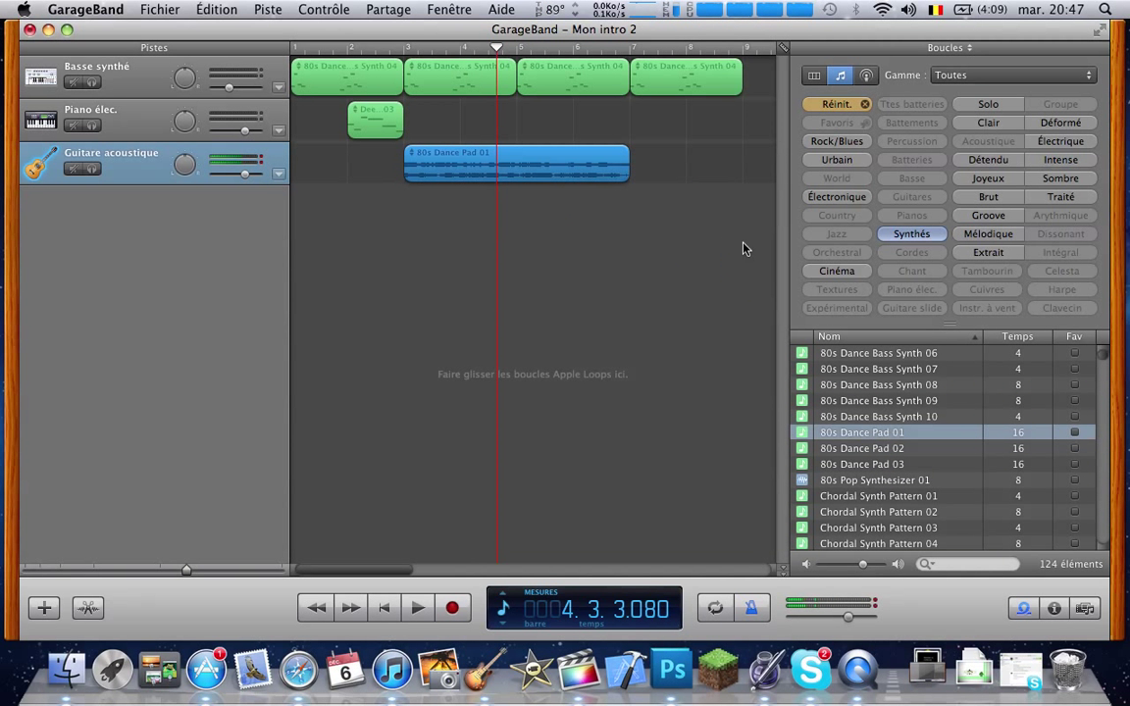
Preview 80s Dance Bass Synth 10, place it on a new track at bar 4, and paste two more copies farther along that track.
{"action": "left_click", "coordinate": [887, 416]}
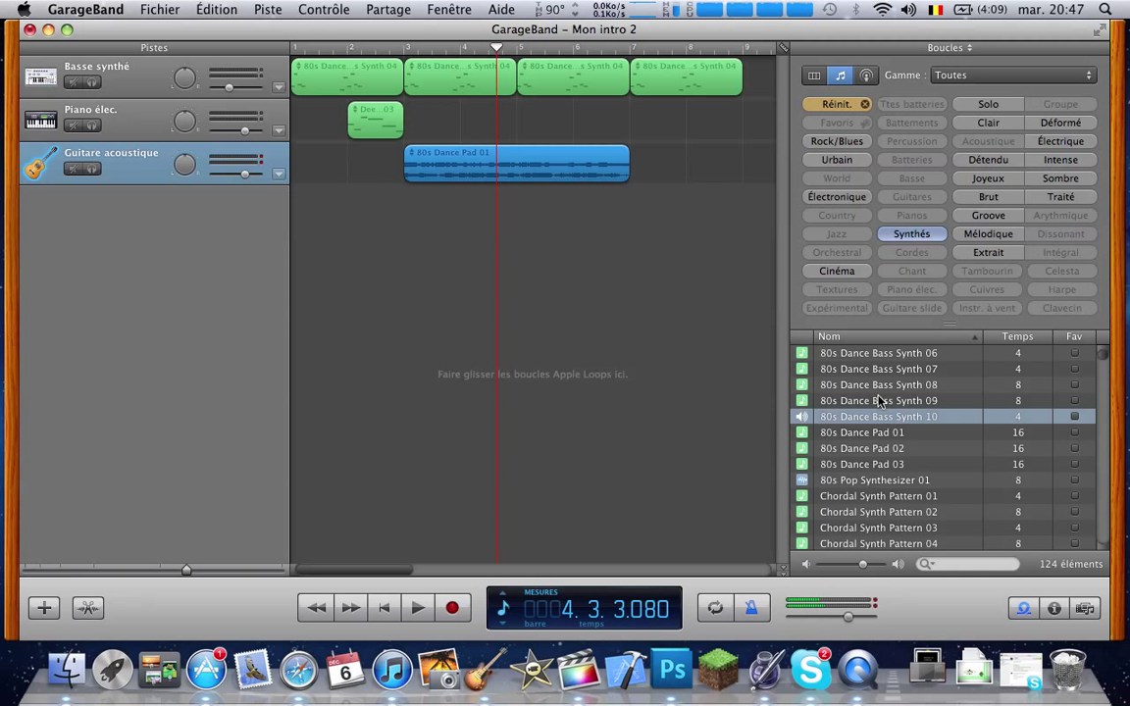
{"action": "left_click_drag", "start_coordinate": [880, 419], "coordinate": [502, 211]}
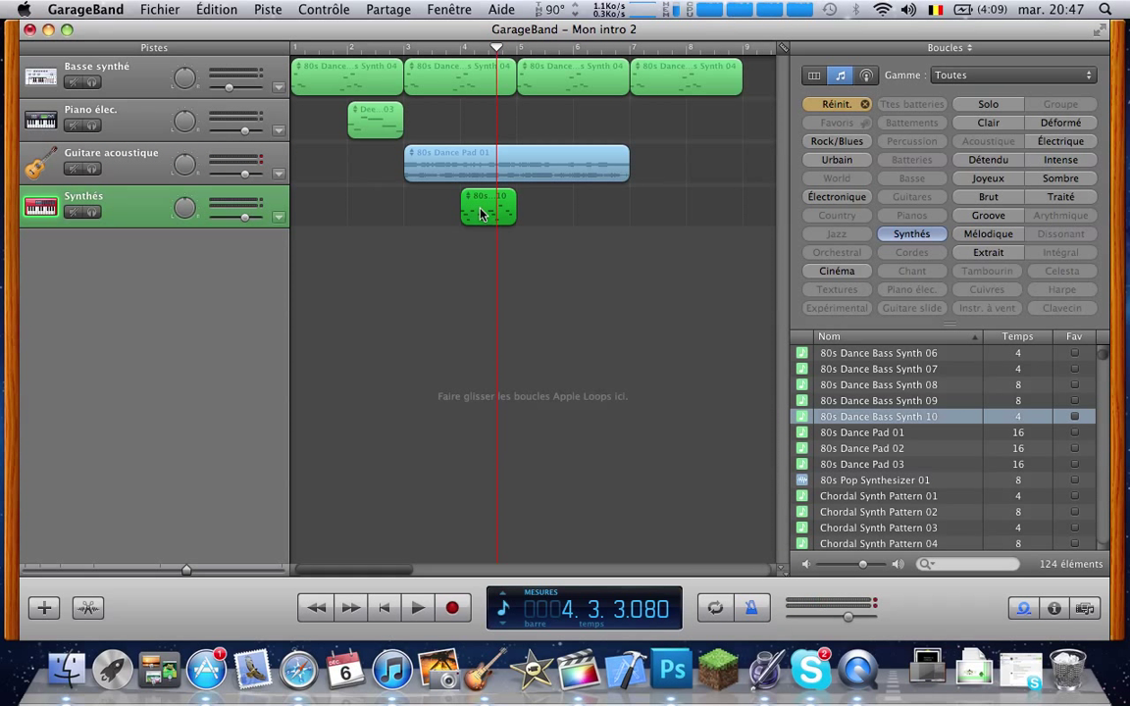
{"action": "key", "text": "super+v"}
{"action": "key", "text": "super+v"}
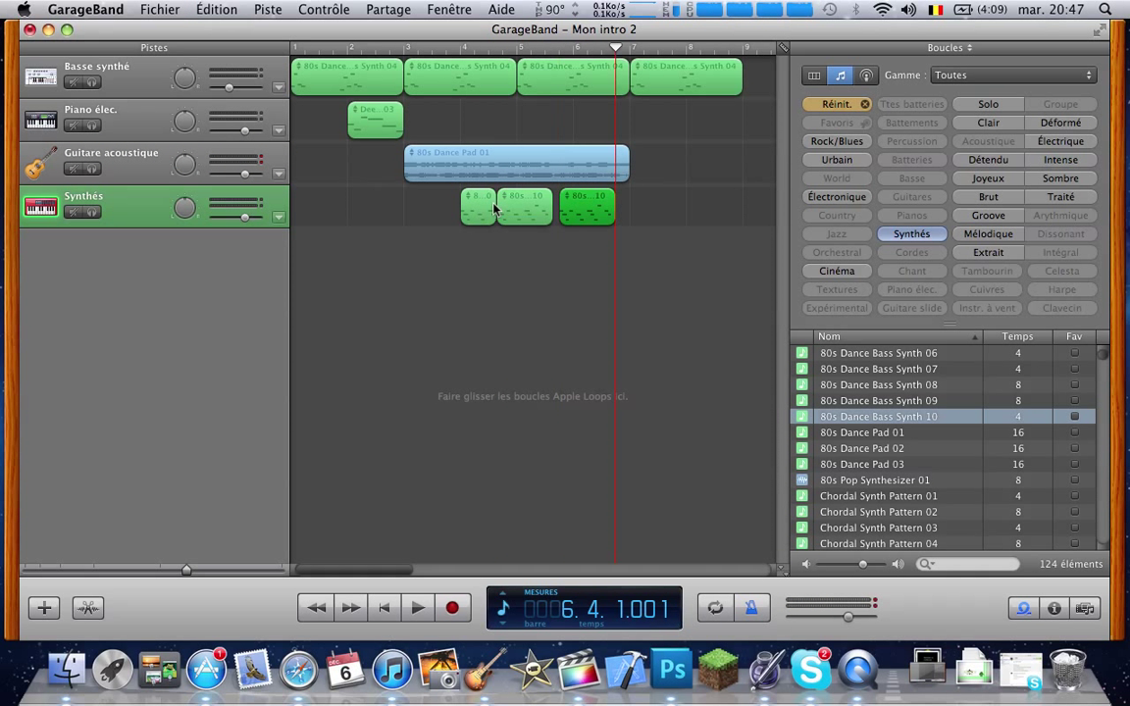
Delete the 80s Dance Bass Synth 04 region at bar 7, and play the arrangement from the start of the song, stopping in bar 3.
{"action": "left_click", "coordinate": [648, 92]}
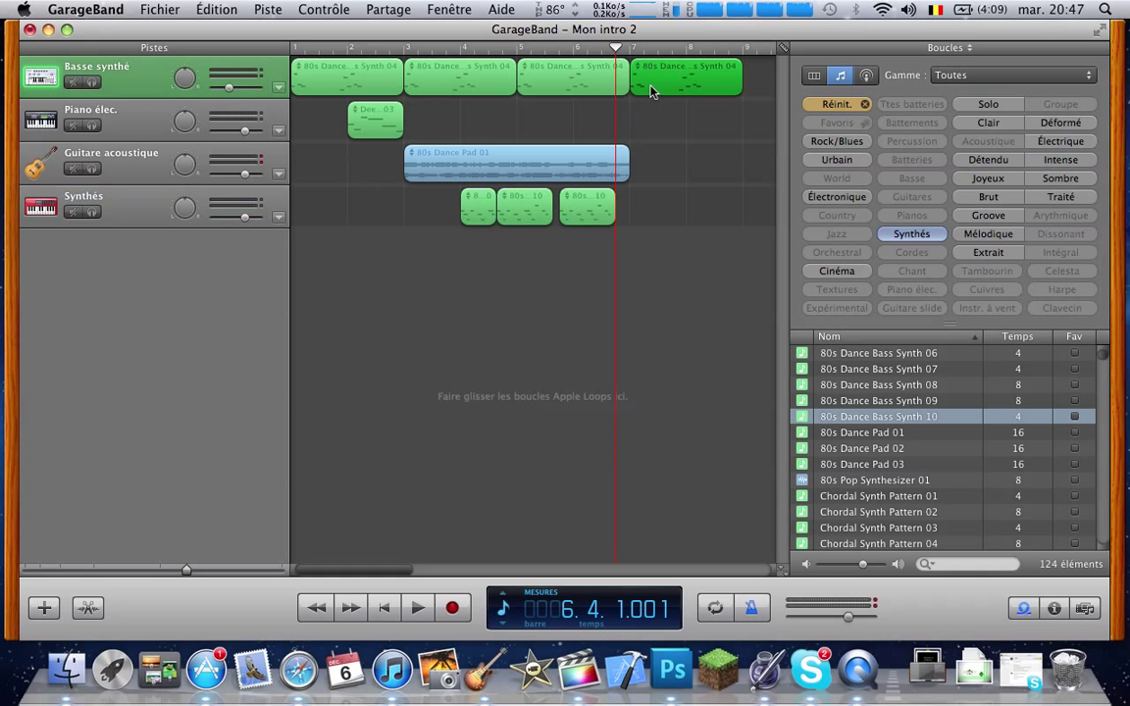
{"action": "key", "text": "Delete"}
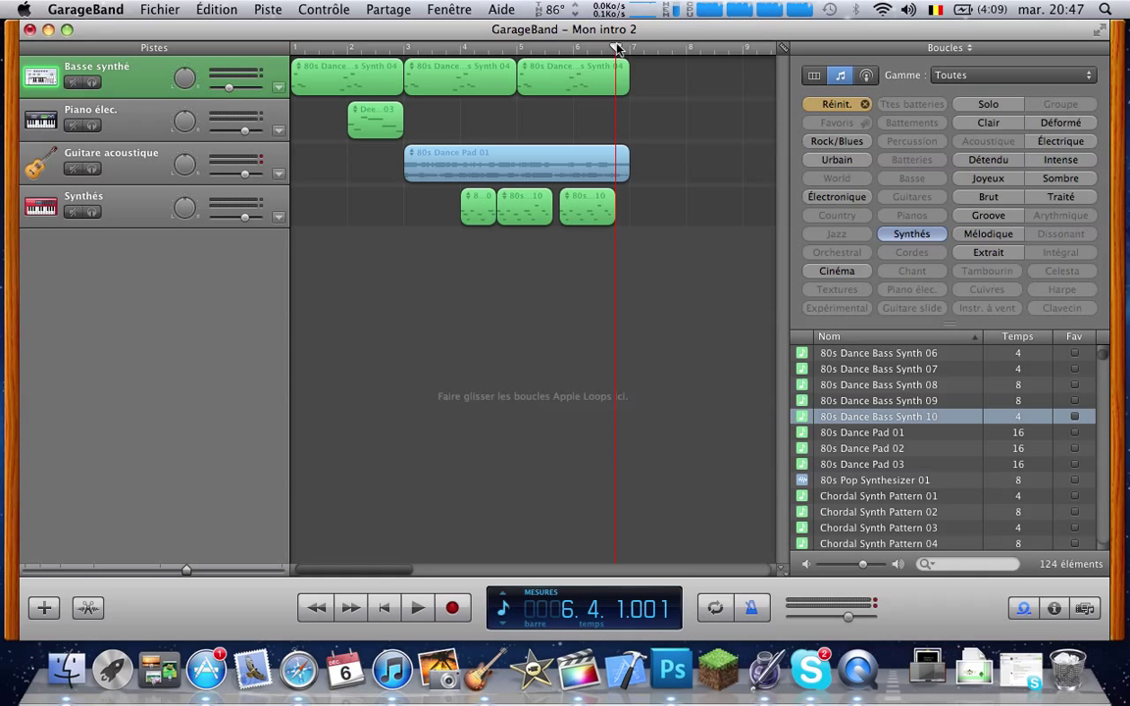
{"action": "key", "text": "Return"}
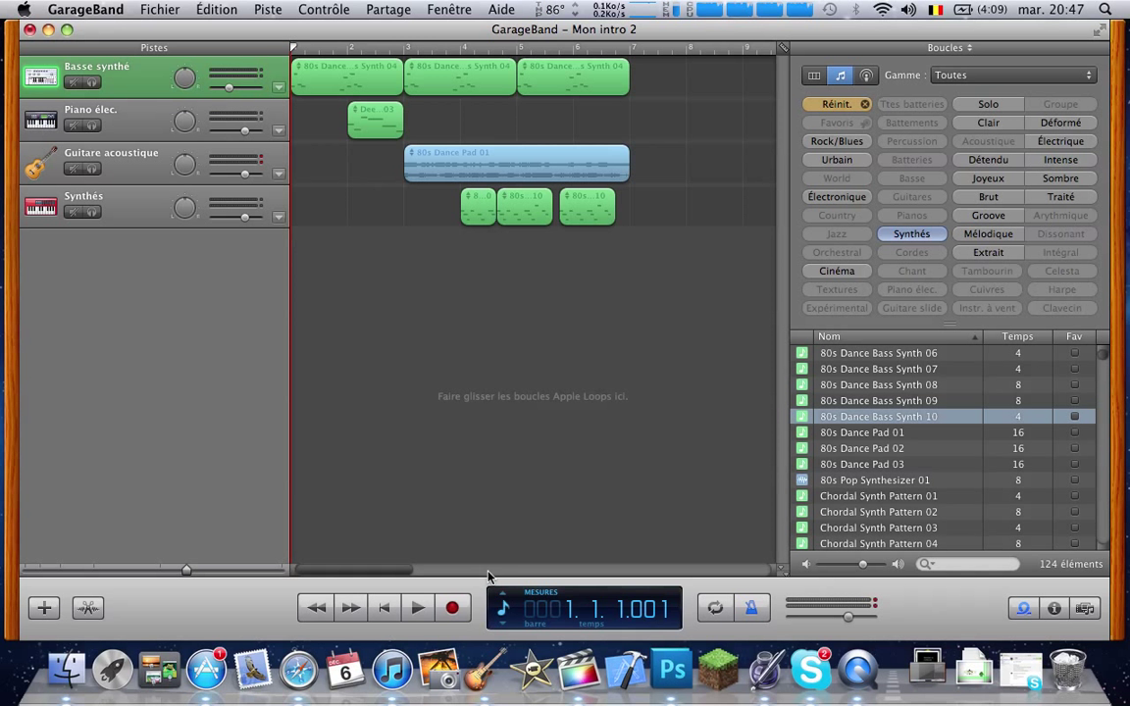
{"action": "left_click", "coordinate": [416, 608]}
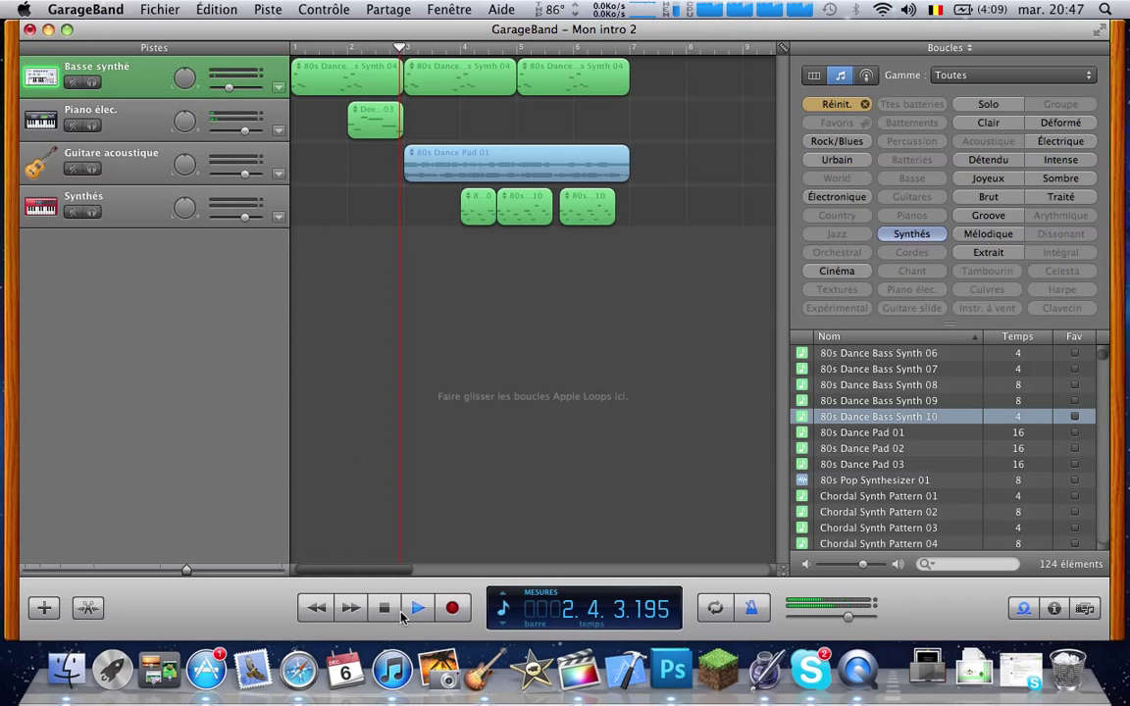
{"action": "left_click", "coordinate": [397, 614]}
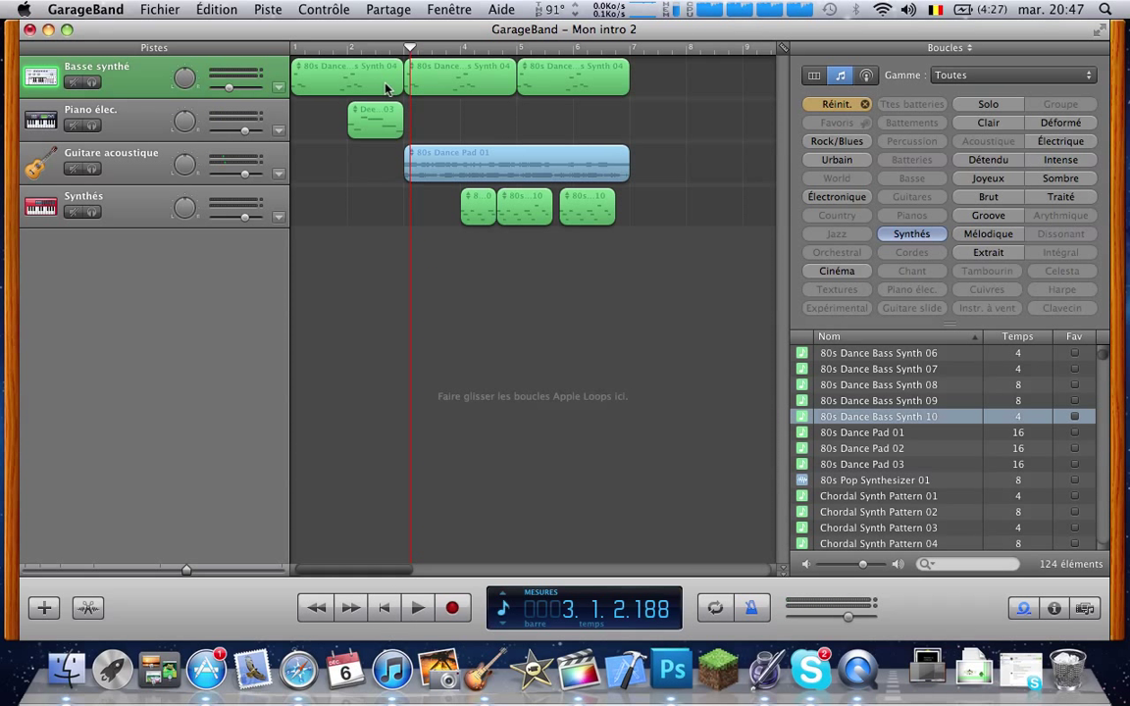
Return the playhead to the start of the song and play the four-track arrangement, stopping in bar 5.
{"action": "left_click", "coordinate": [361, 119]}
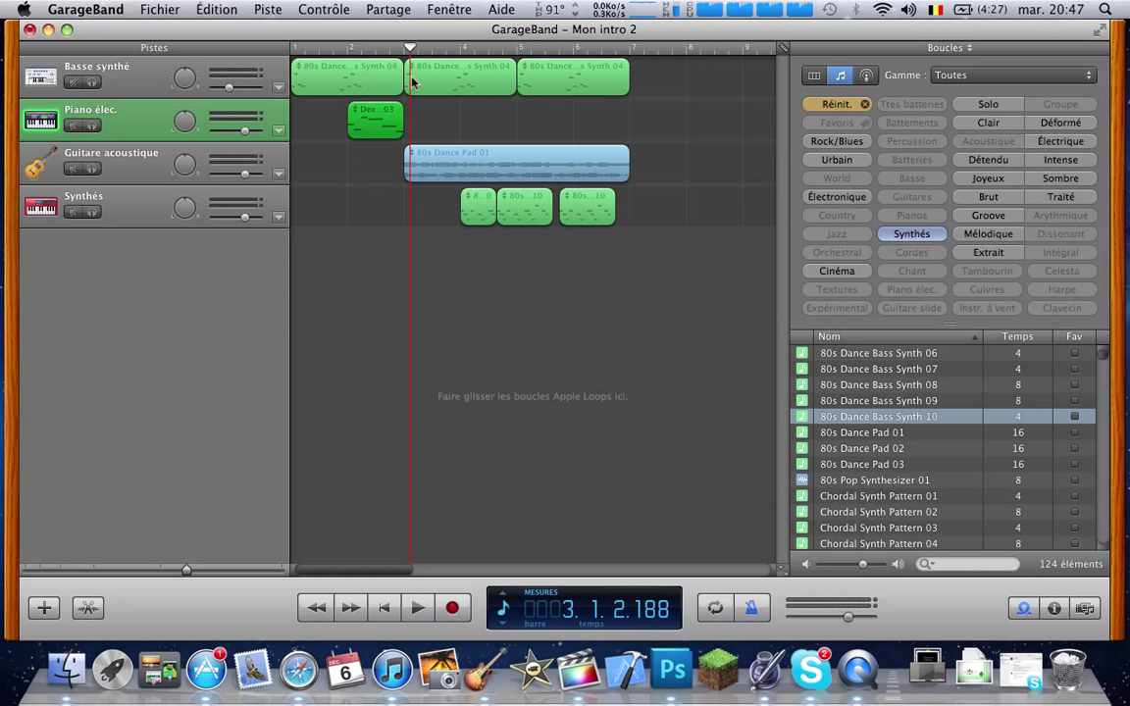
{"action": "left_click_drag", "start_coordinate": [410, 52], "coordinate": [345, 63]}
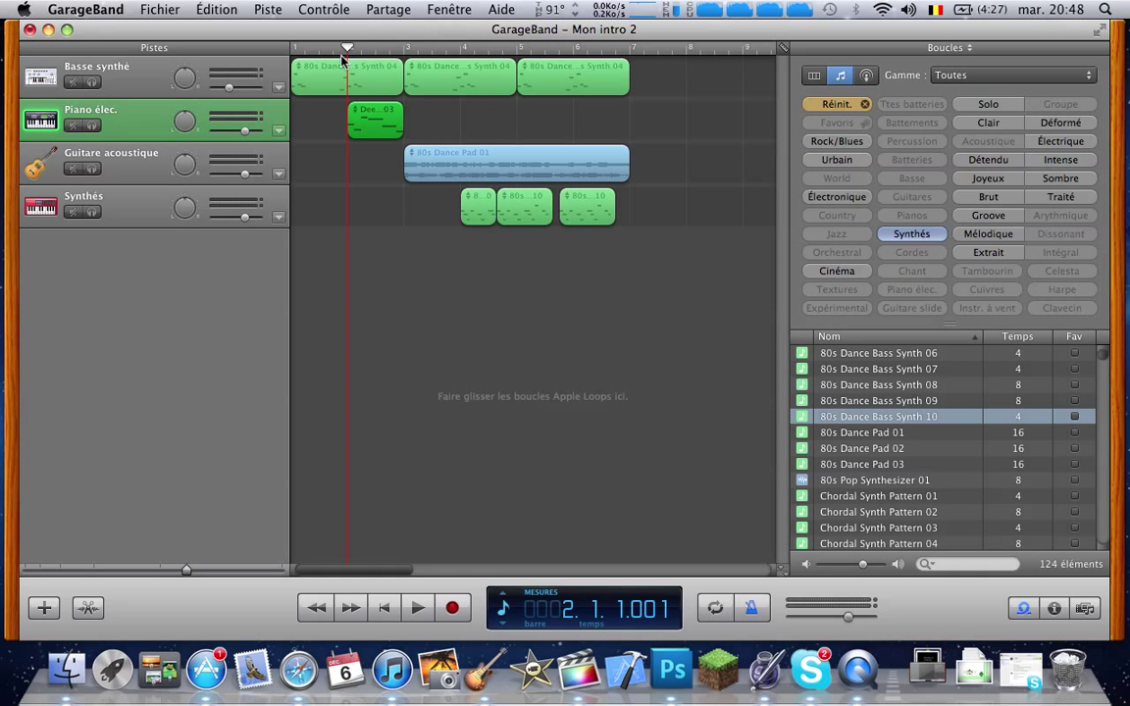
{"action": "left_click_drag", "start_coordinate": [346, 51], "coordinate": [215, 73]}
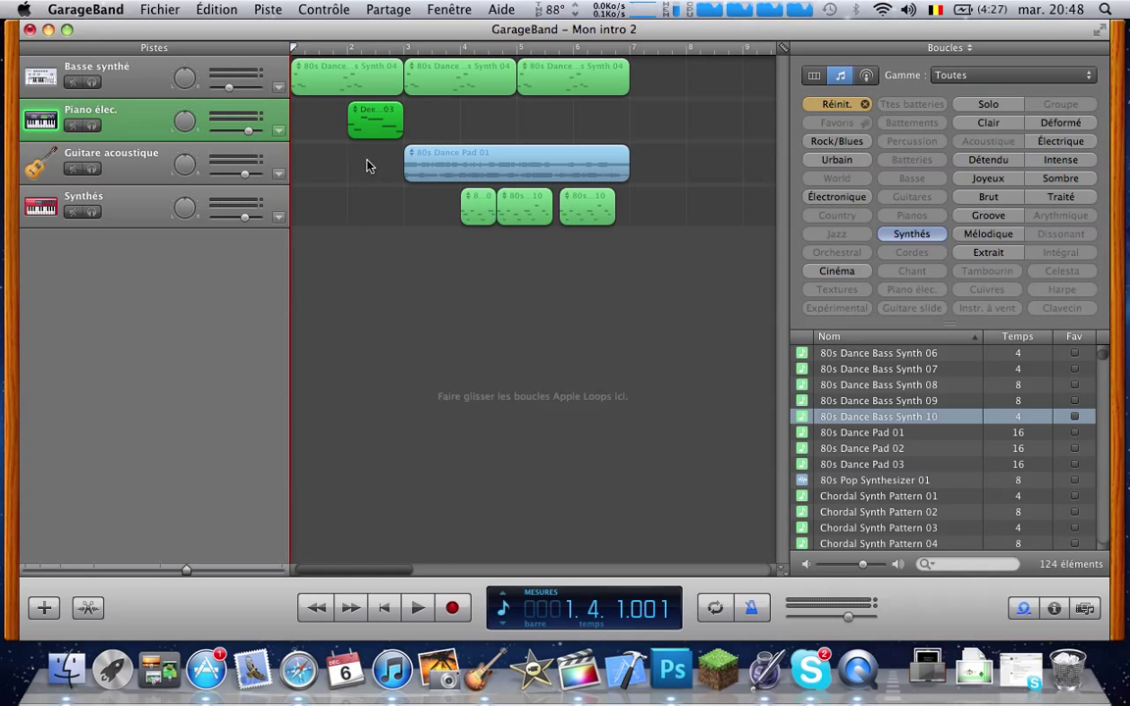
{"action": "left_click", "coordinate": [419, 608]}
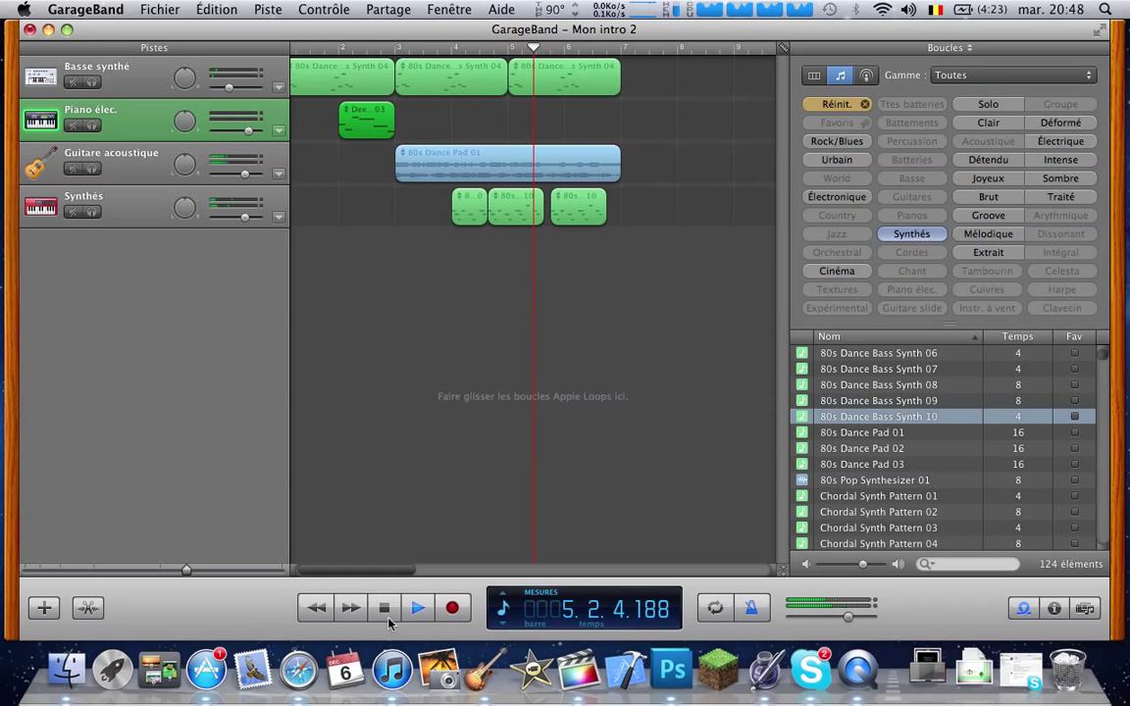
{"action": "left_click", "coordinate": [387, 619]}
Delete all three 80s Dance Bass Synth 10 regions from the Synthés track.
{"action": "left_click", "coordinate": [526, 217]}
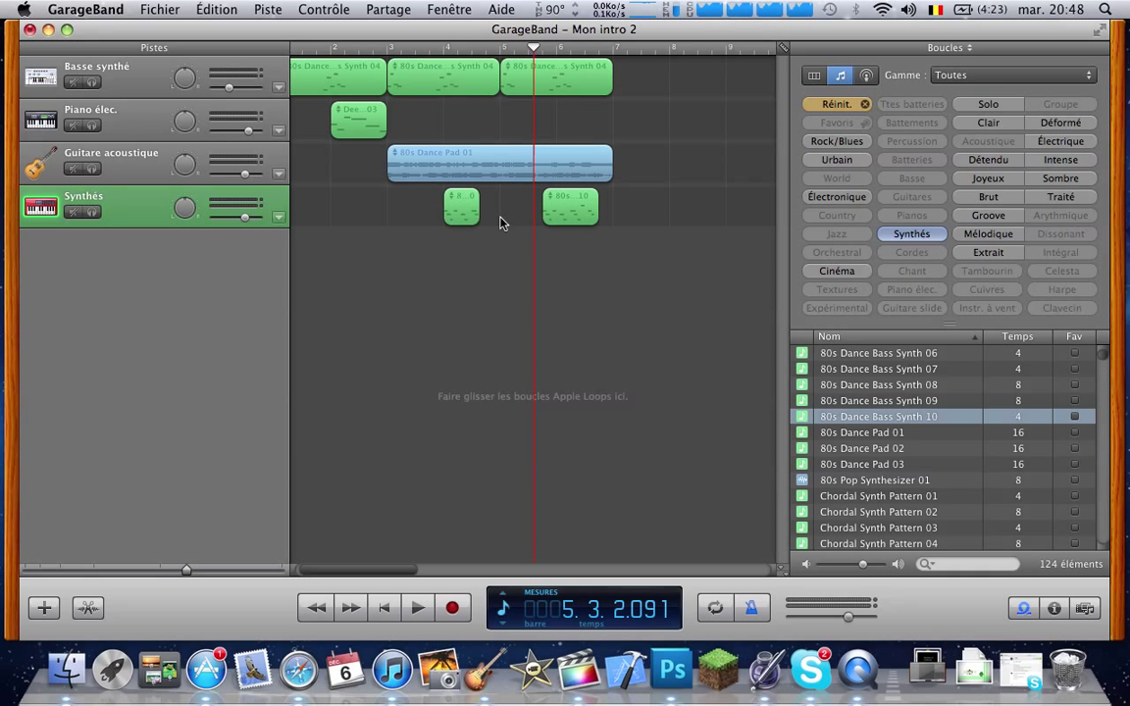
{"action": "left_click", "coordinate": [449, 197]}
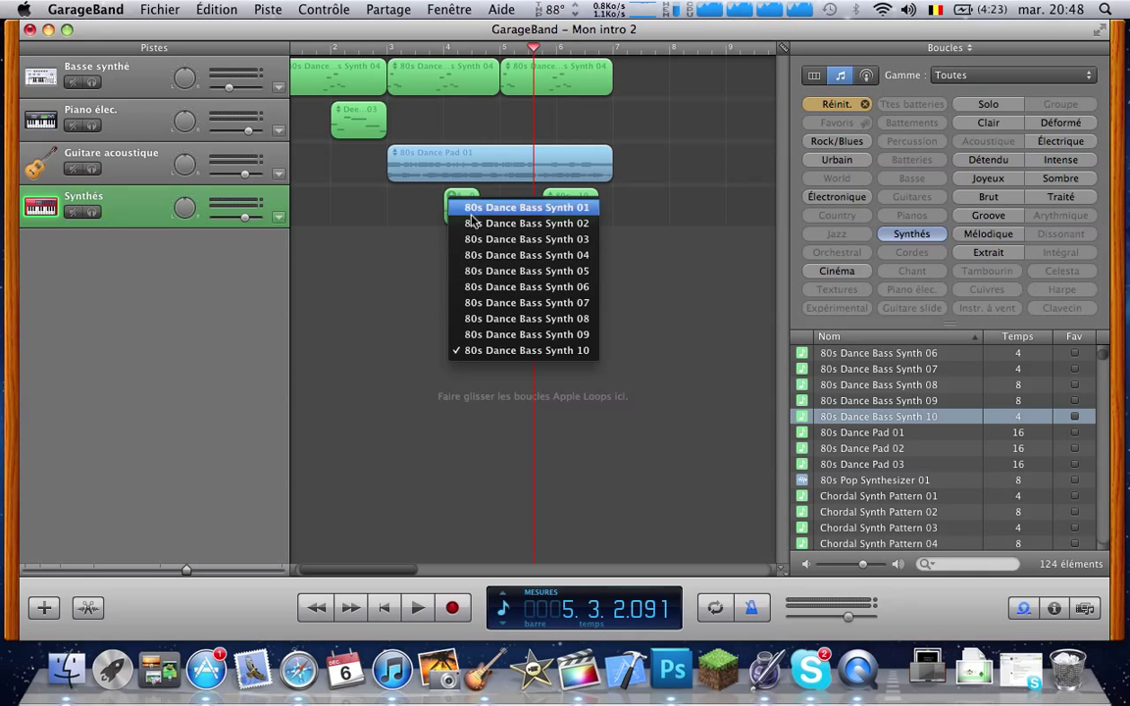
{"action": "left_click", "coordinate": [675, 270]}
{"action": "left_click", "coordinate": [586, 216]}
{"action": "key", "text": "Delete"}
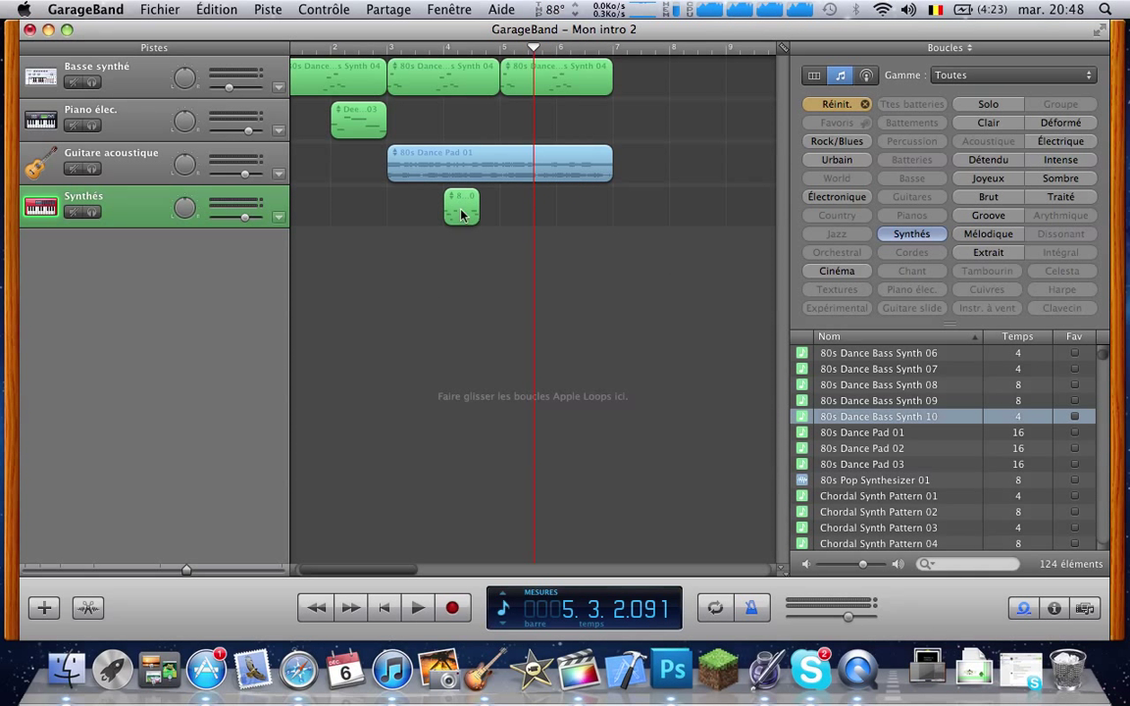
{"action": "left_click", "coordinate": [461, 208]}
{"action": "key", "text": "Delete"}
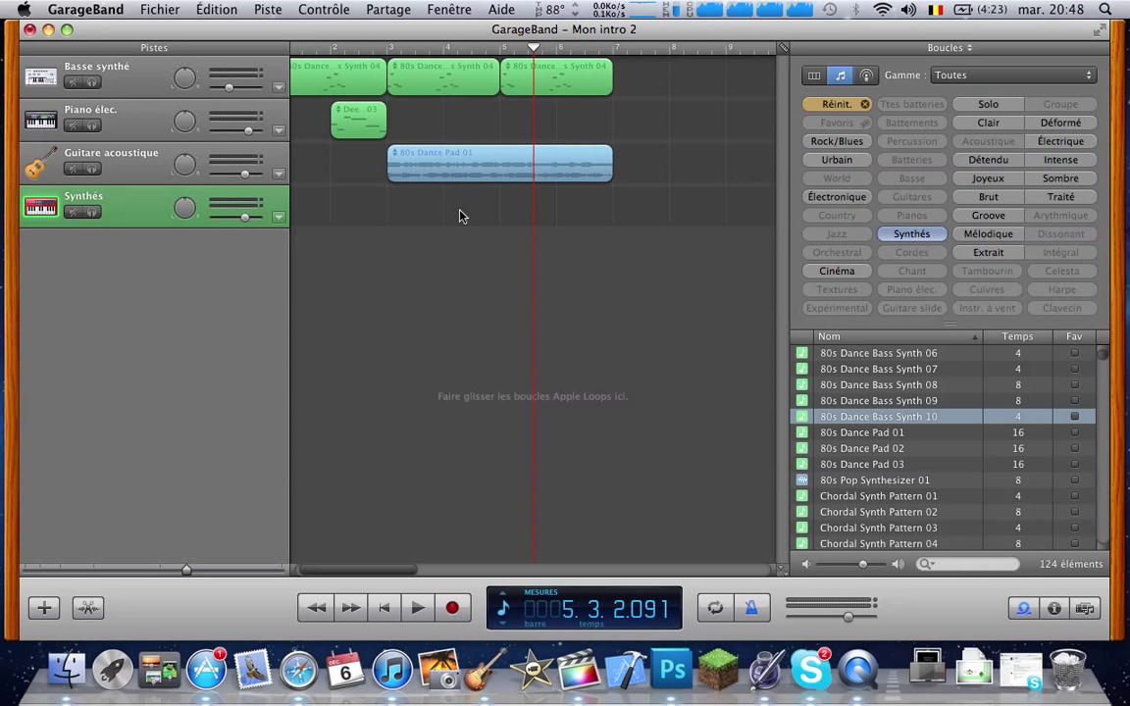
Place 80s Dance Bass Synth 10 on the Synthés track at bar 4, and paste copies of it at bars 5 and 6.
{"action": "left_click", "coordinate": [944, 432]}
{"action": "left_click_drag", "start_coordinate": [922, 422], "coordinate": [468, 202]}
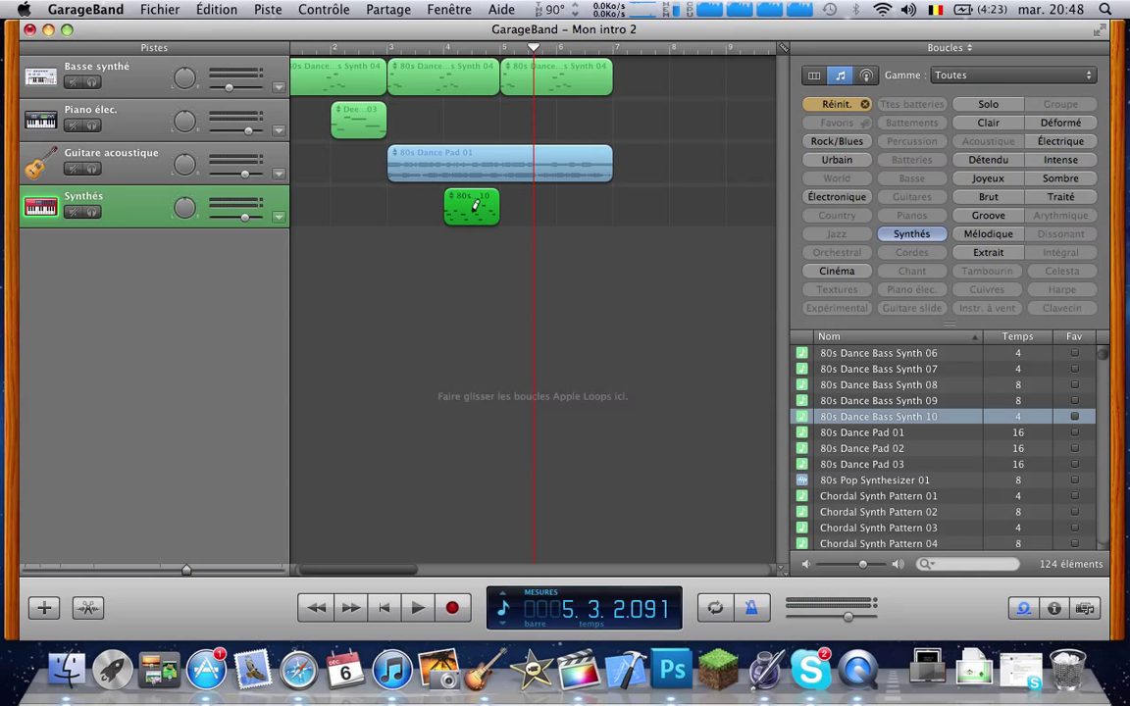
{"action": "left_click_drag", "start_coordinate": [532, 46], "coordinate": [500, 49]}
{"action": "key", "text": "super+c"}
{"action": "key", "text": "super+v"}
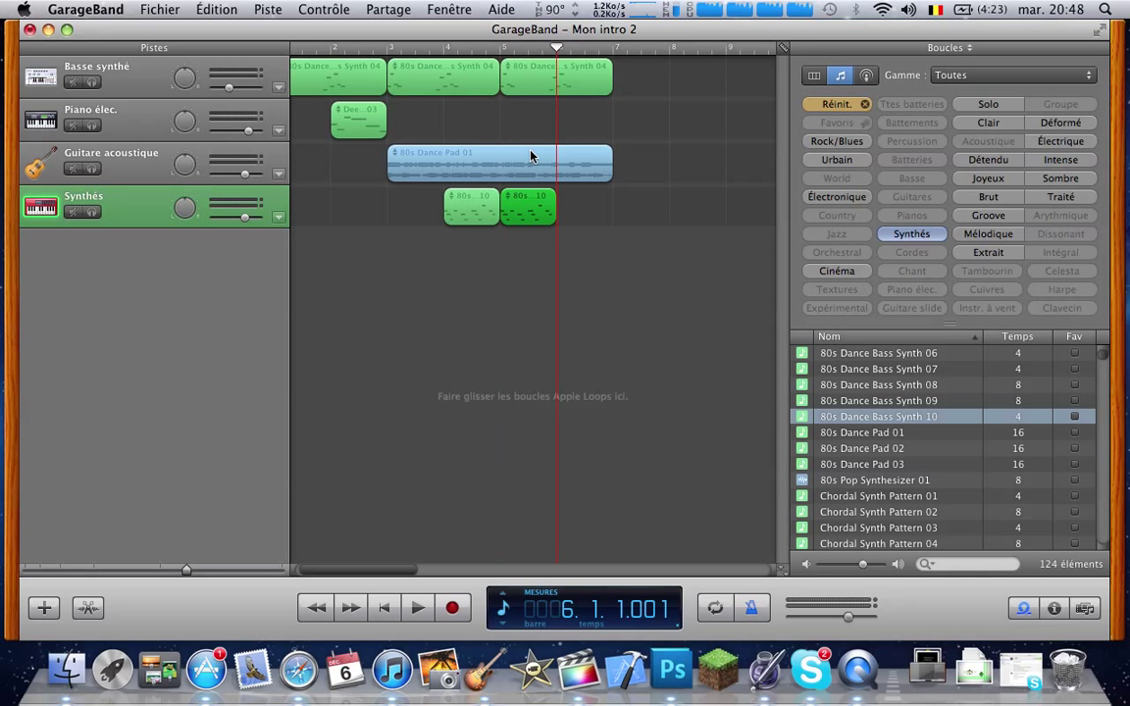
{"action": "key", "text": "super+v"}
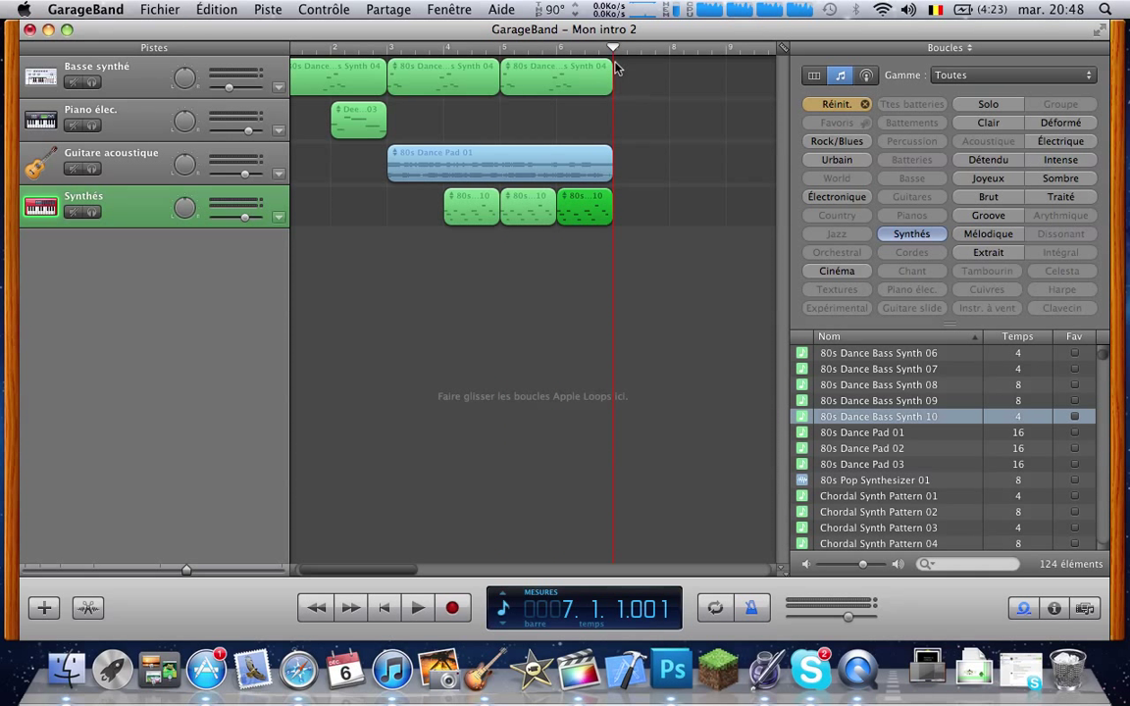
Play the arrangement from the start of the song, and stop it near the end of bar 6.
{"action": "key", "text": "Home"}
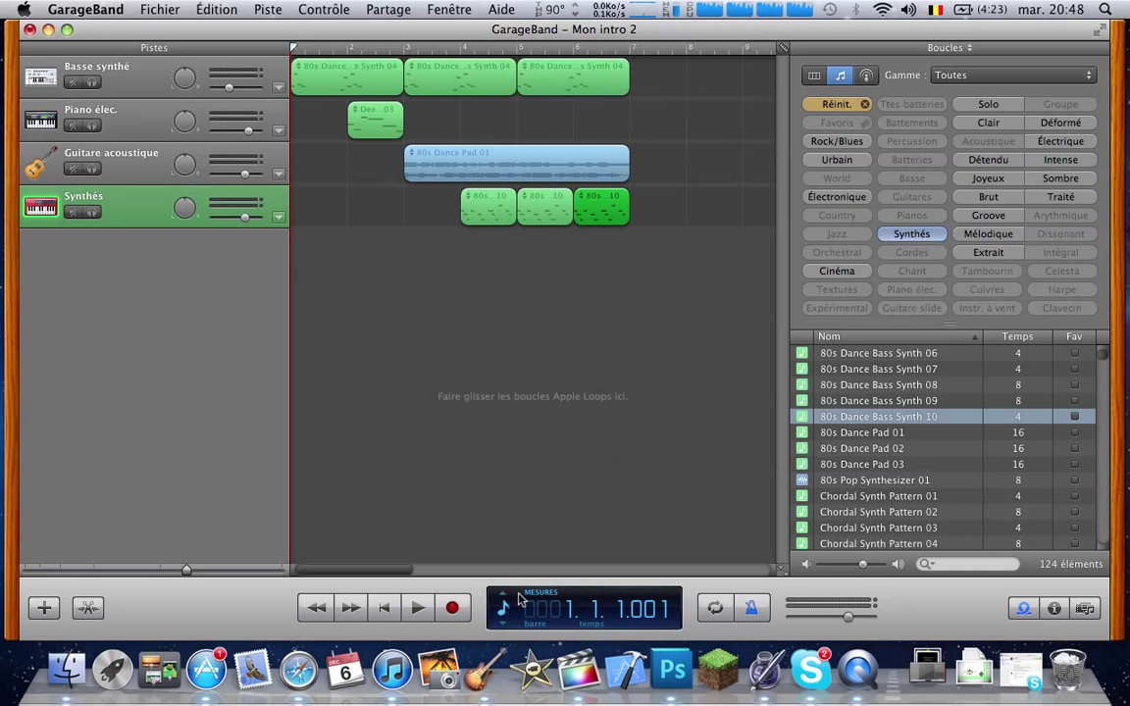
{"action": "left_click", "coordinate": [414, 608]}
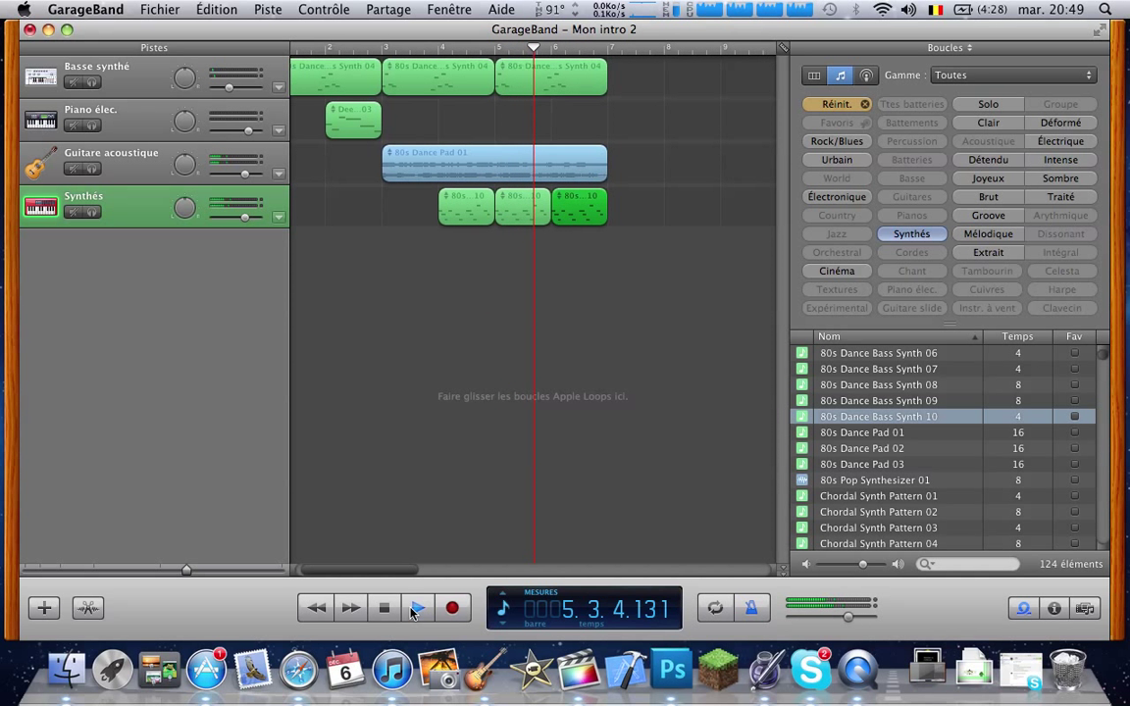
{"action": "left_click", "coordinate": [392, 607]}
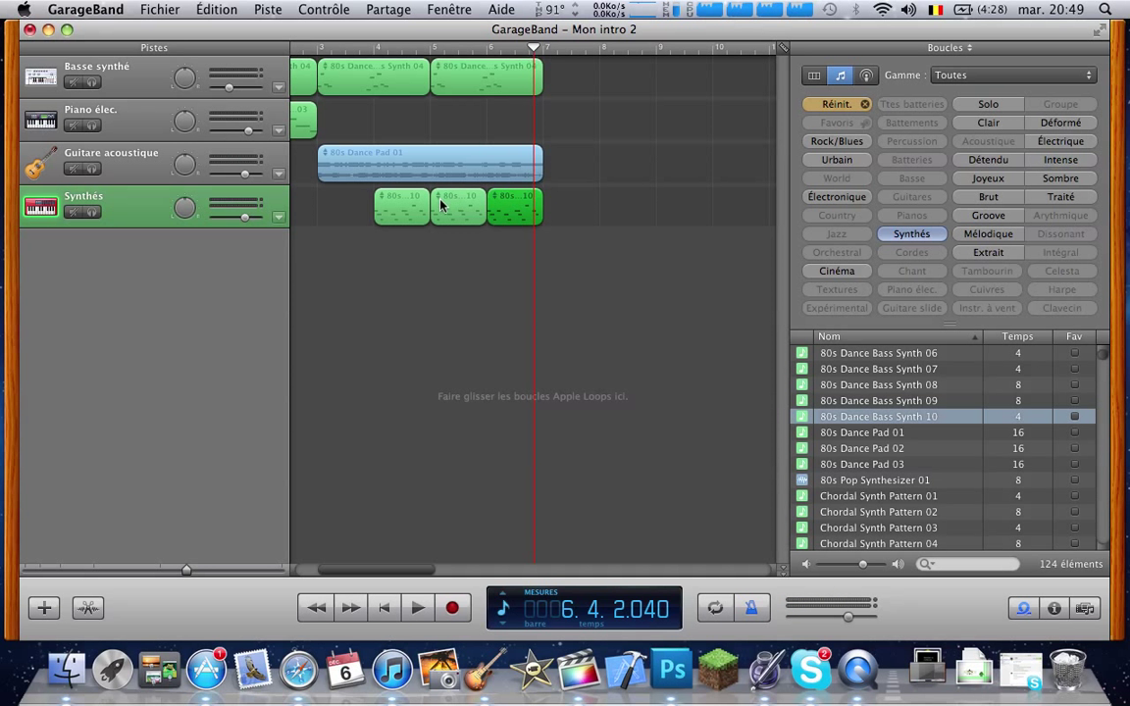
Preview 80s Dance Bass Synth 09, and put it at bar 4 of the Synthés track in place of the three 80s Dance Bass Synth 10 regions.
{"action": "scroll", "coordinate": [348, 207], "scroll_direction": "right", "scroll_amount": 3}
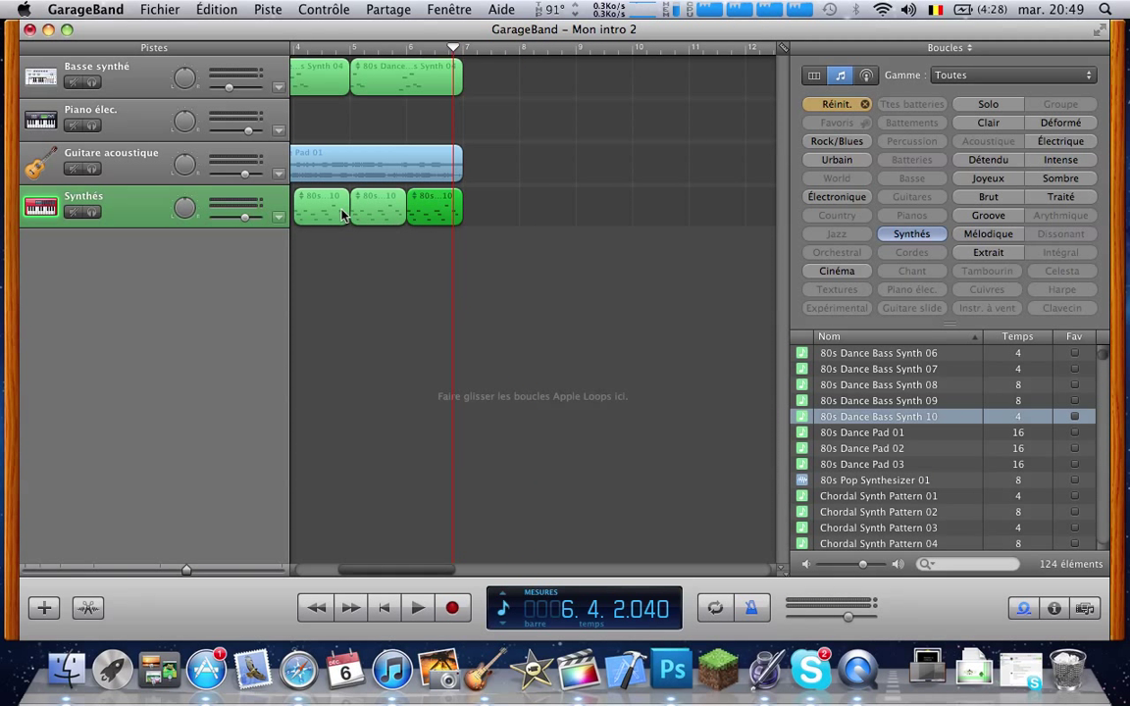
{"action": "left_click_drag", "start_coordinate": [454, 46], "coordinate": [408, 59]}
{"action": "left_click", "coordinate": [948, 402]}
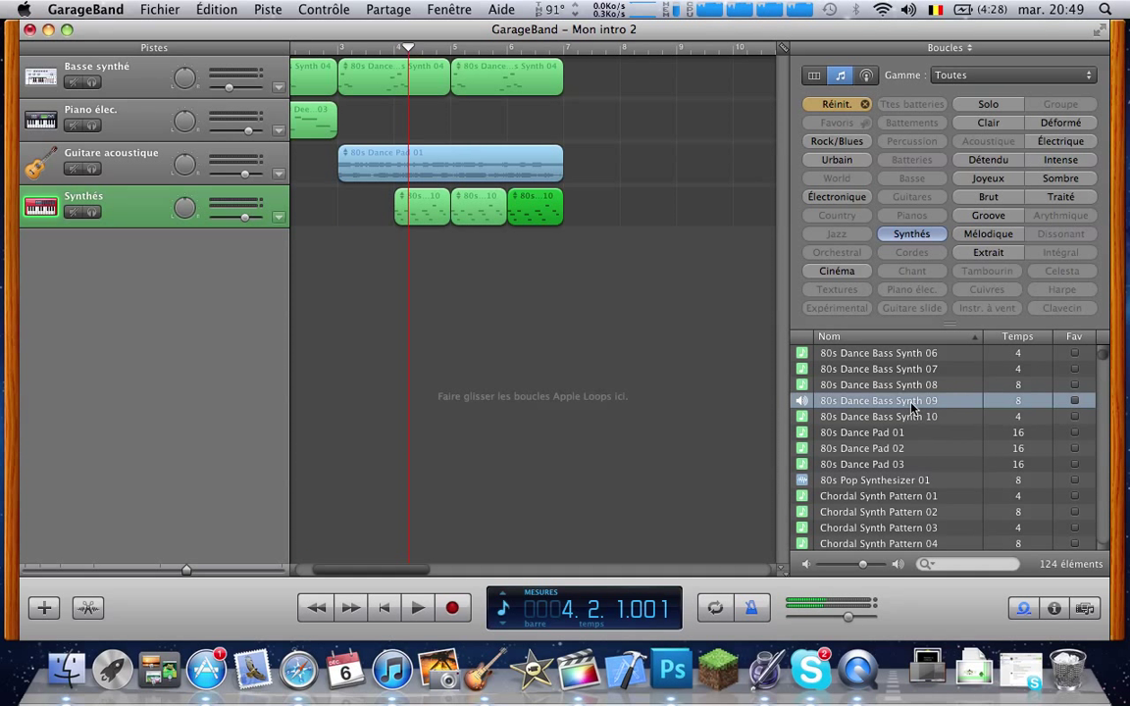
{"action": "left_click", "coordinate": [433, 208]}
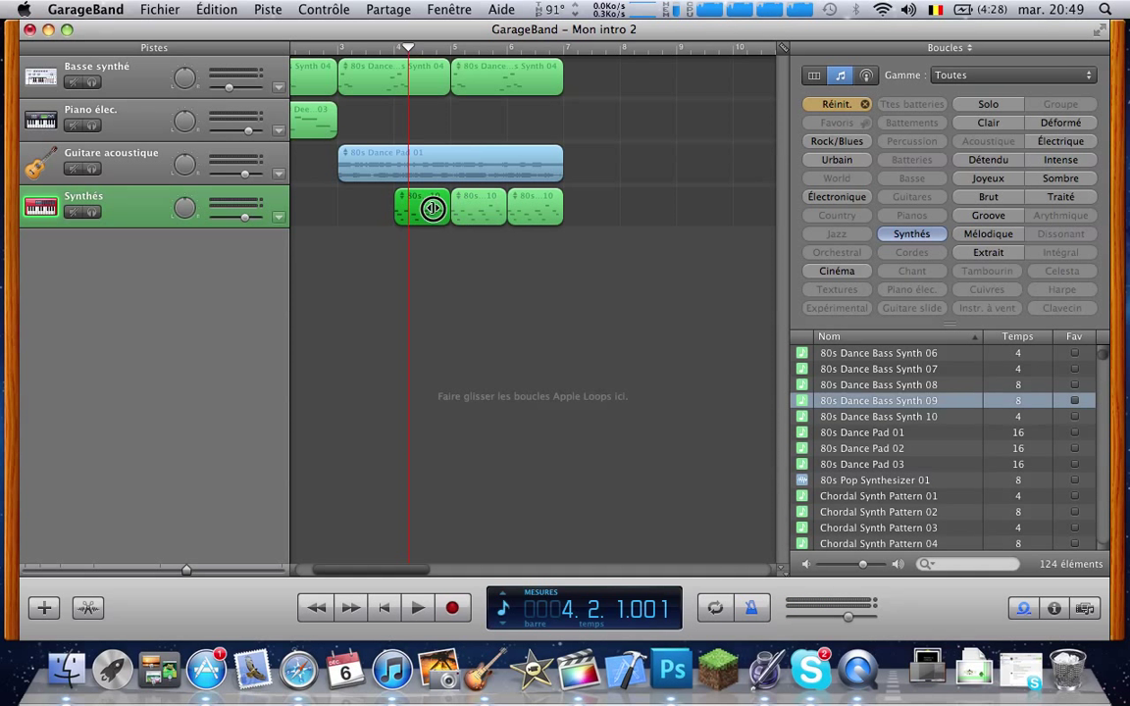
{"action": "key", "text": "Delete"}
{"action": "left_click", "coordinate": [466, 208]}
{"action": "key", "text": "Delete"}
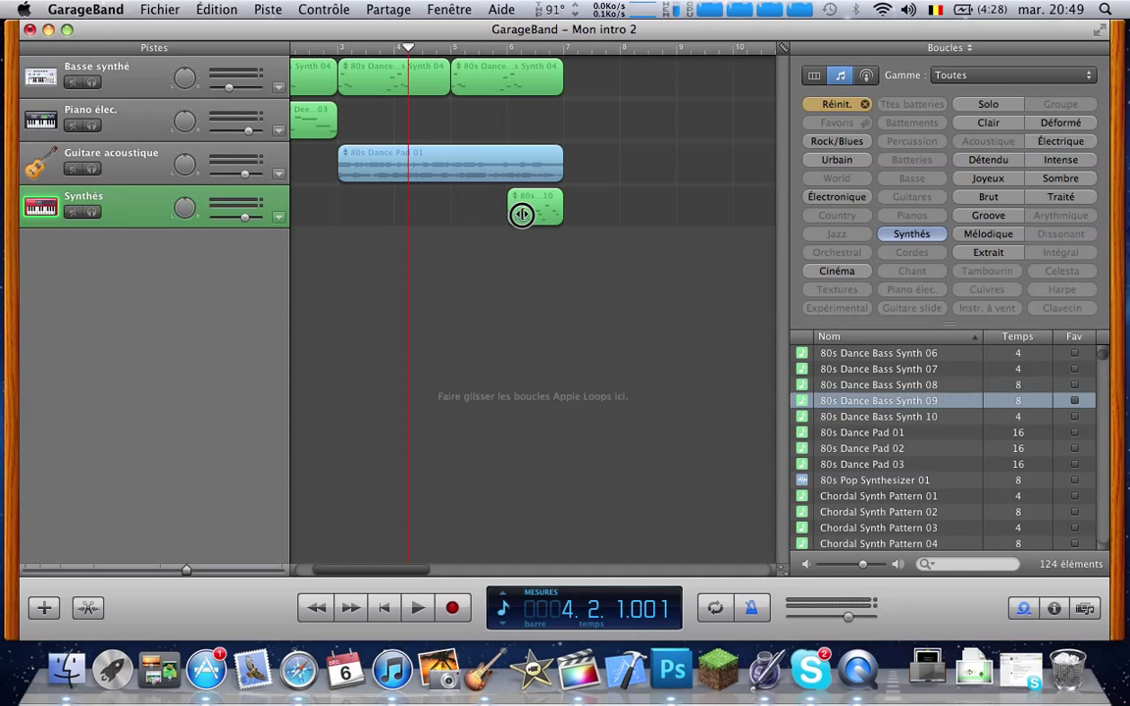
{"action": "left_click", "coordinate": [521, 214]}
{"action": "key", "text": "Delete"}
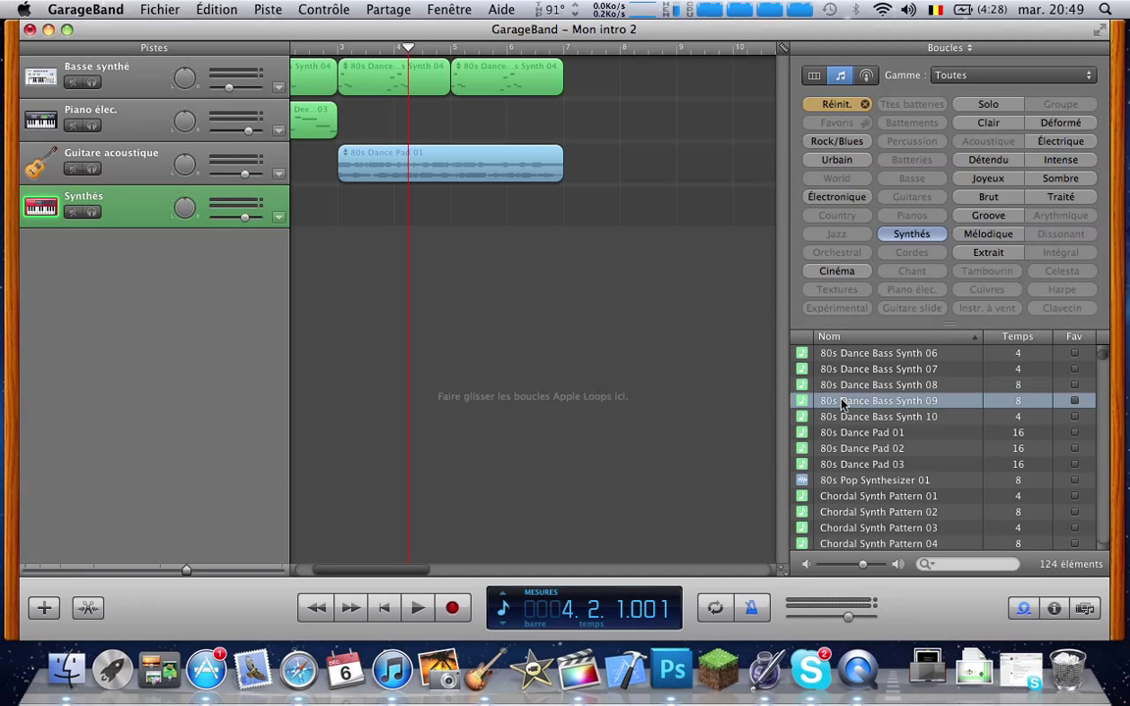
{"action": "left_click_drag", "start_coordinate": [841, 402], "coordinate": [412, 213]}
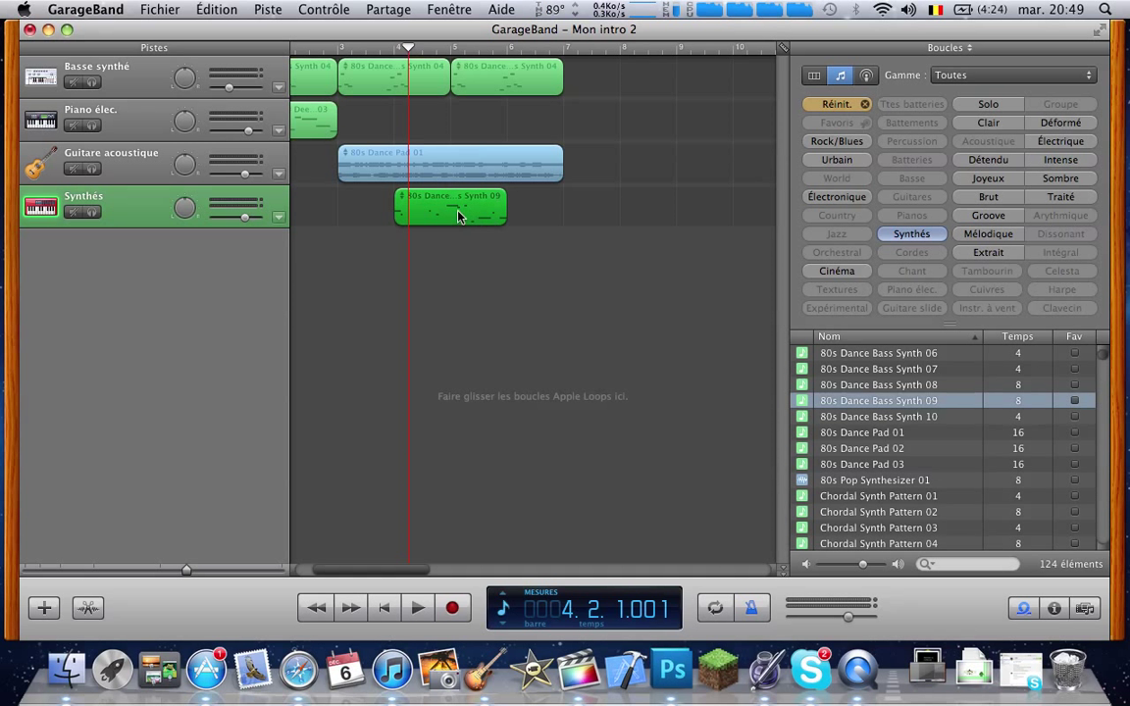
Play the whole arrangement from the start of the song to just past its last regions, and stop playback.
{"action": "key", "text": "Home"}
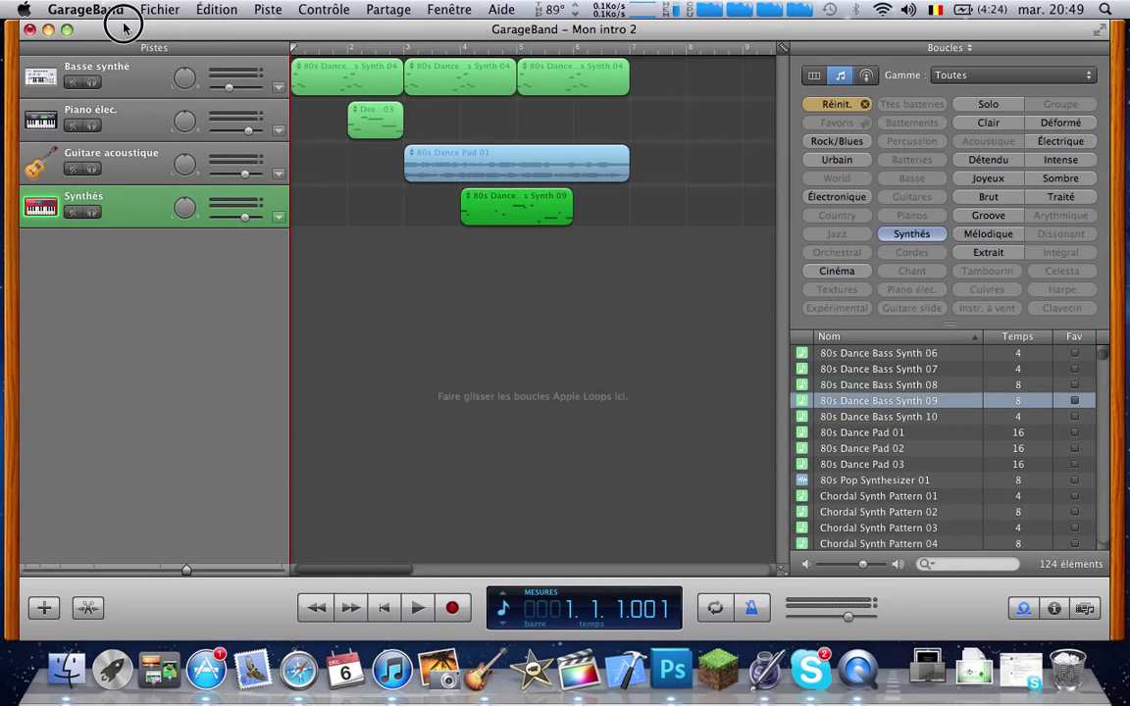
{"action": "left_click", "coordinate": [416, 607]}
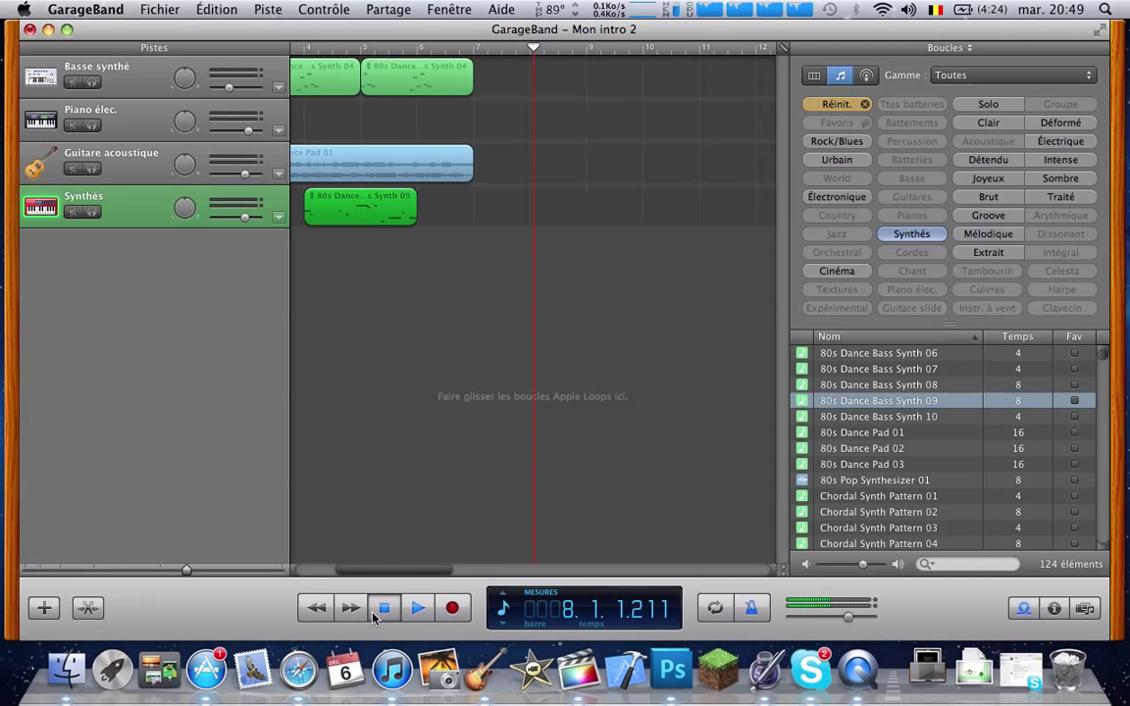
{"action": "left_click", "coordinate": [374, 612]}
{"action": "key", "text": "ctrl+Left"}
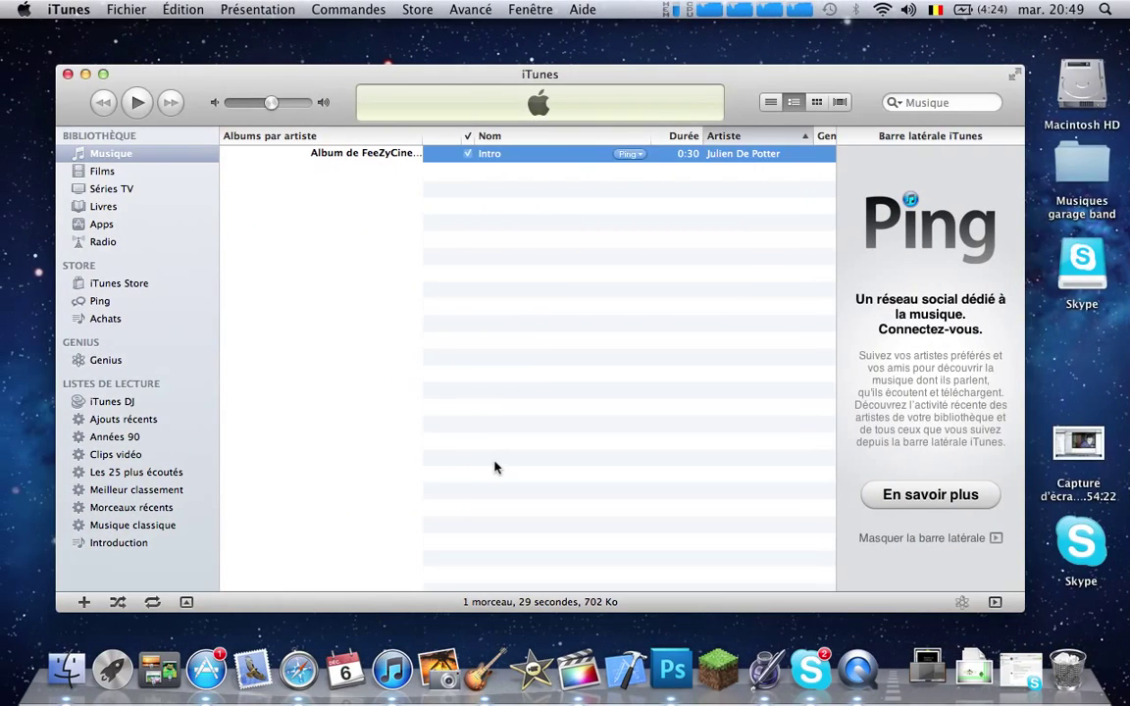
{"action": "key", "text": "ctrl+Right"}
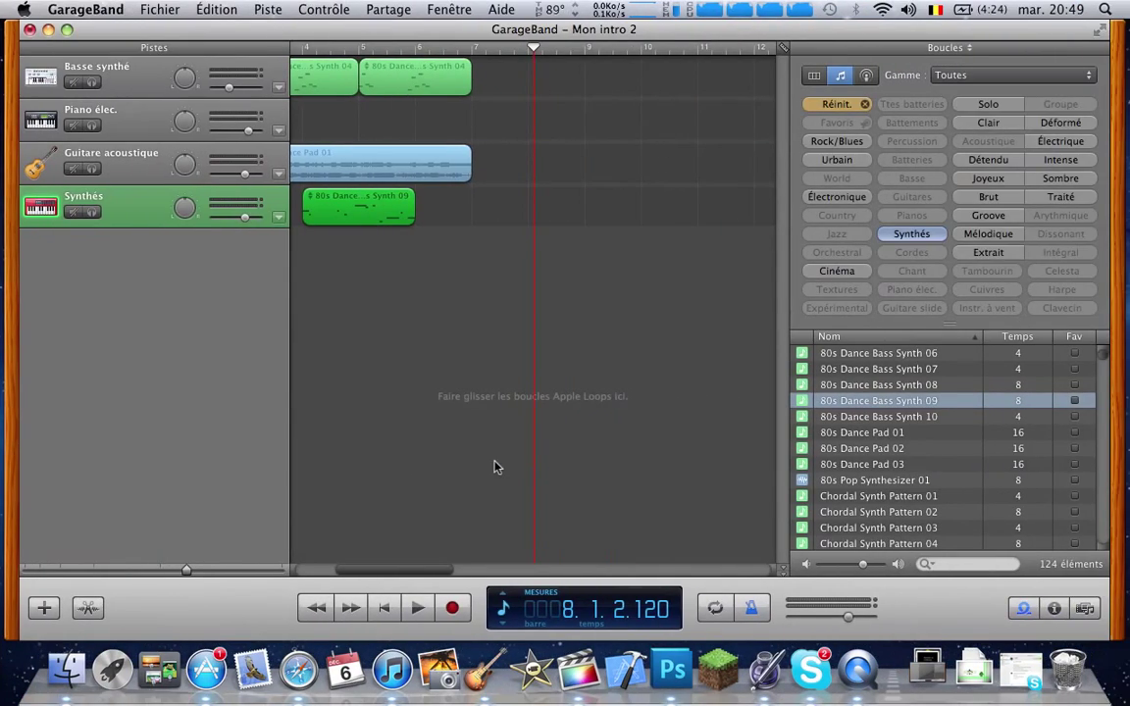